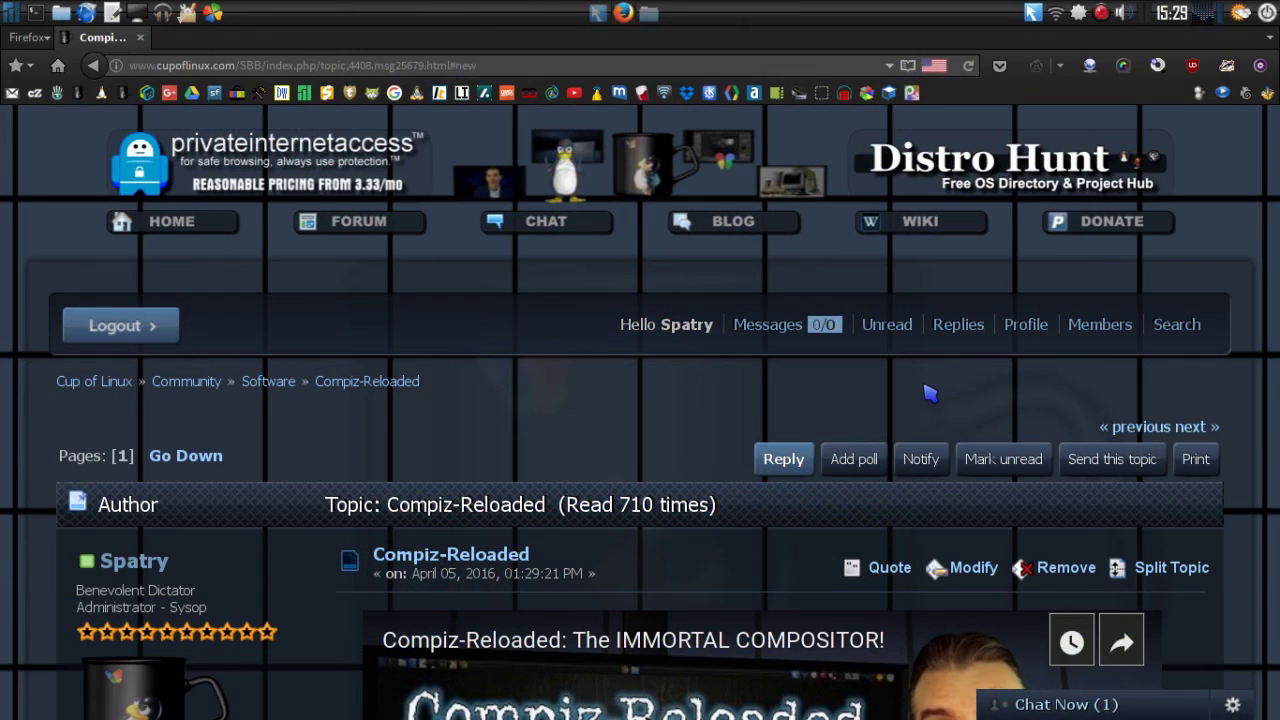
Read through the Compiz-Reloaded forum topic, covering the video tour listing, resources, install order and installation procedures by family
{"action": "scroll", "coordinate": [929, 394], "scroll_direction": "down", "scroll_amount": 3}
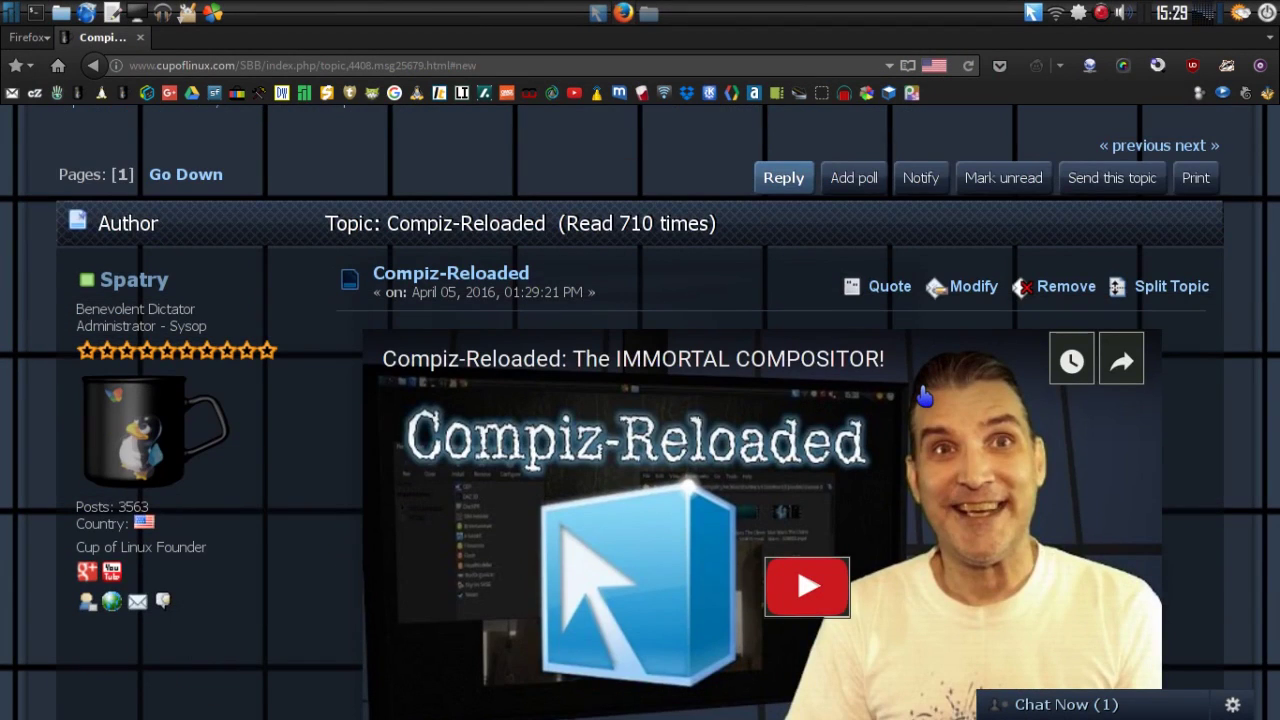
{"action": "scroll", "coordinate": [924, 397], "scroll_direction": "down", "scroll_amount": 3}
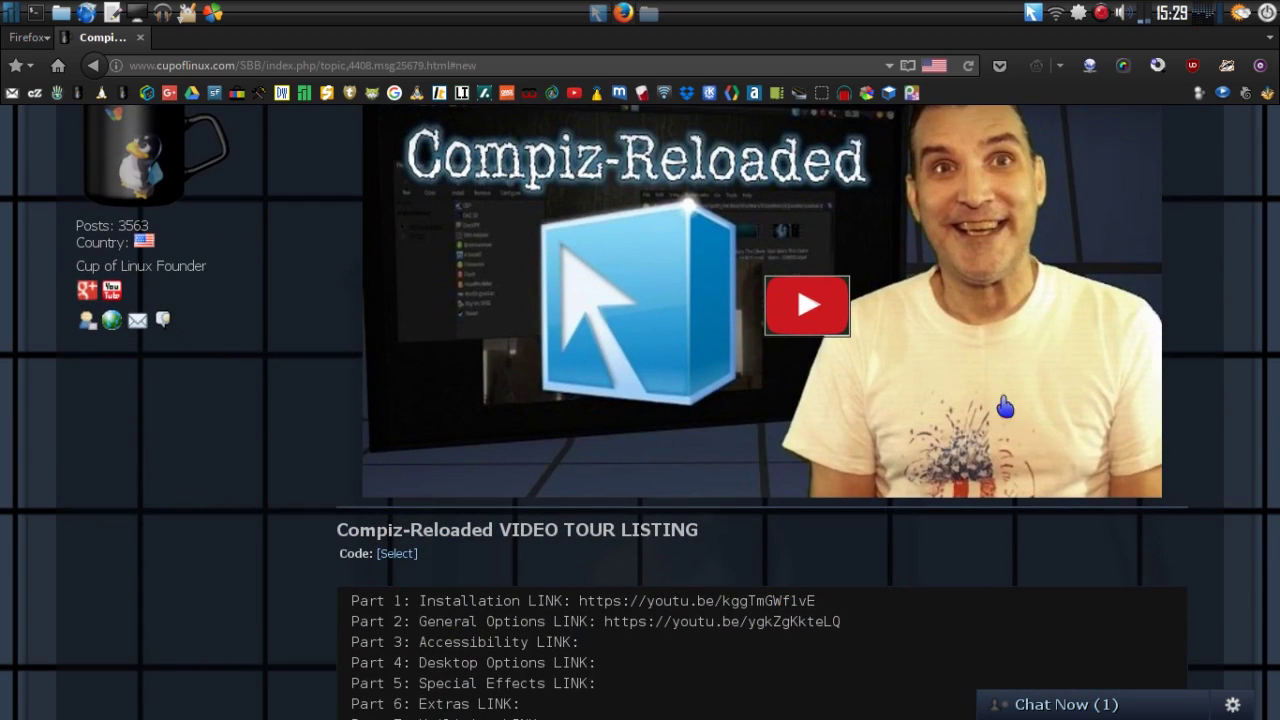
{"action": "scroll", "coordinate": [1003, 478], "scroll_direction": "down", "scroll_amount": 1}
{"action": "scroll", "coordinate": [1003, 478], "scroll_direction": "down", "scroll_amount": 3}
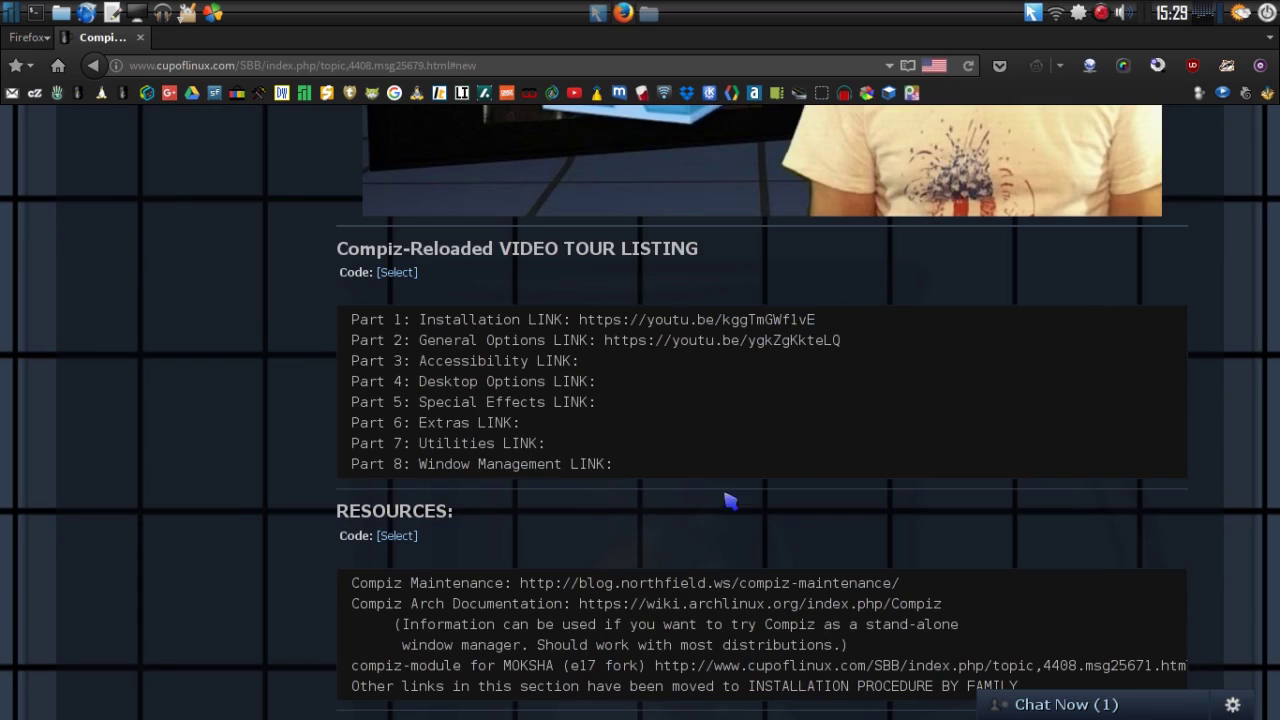
{"action": "scroll", "coordinate": [743, 439], "scroll_direction": "down", "scroll_amount": 2}
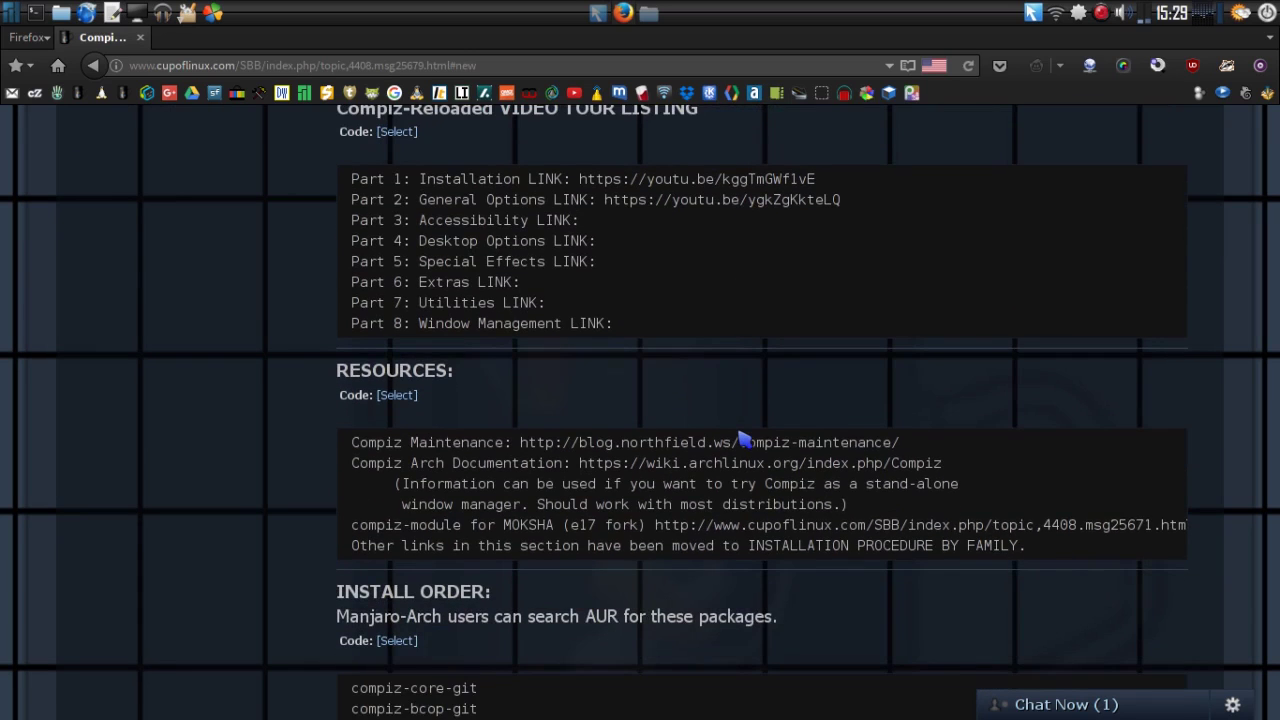
{"action": "scroll", "coordinate": [743, 439], "scroll_direction": "down", "scroll_amount": 6}
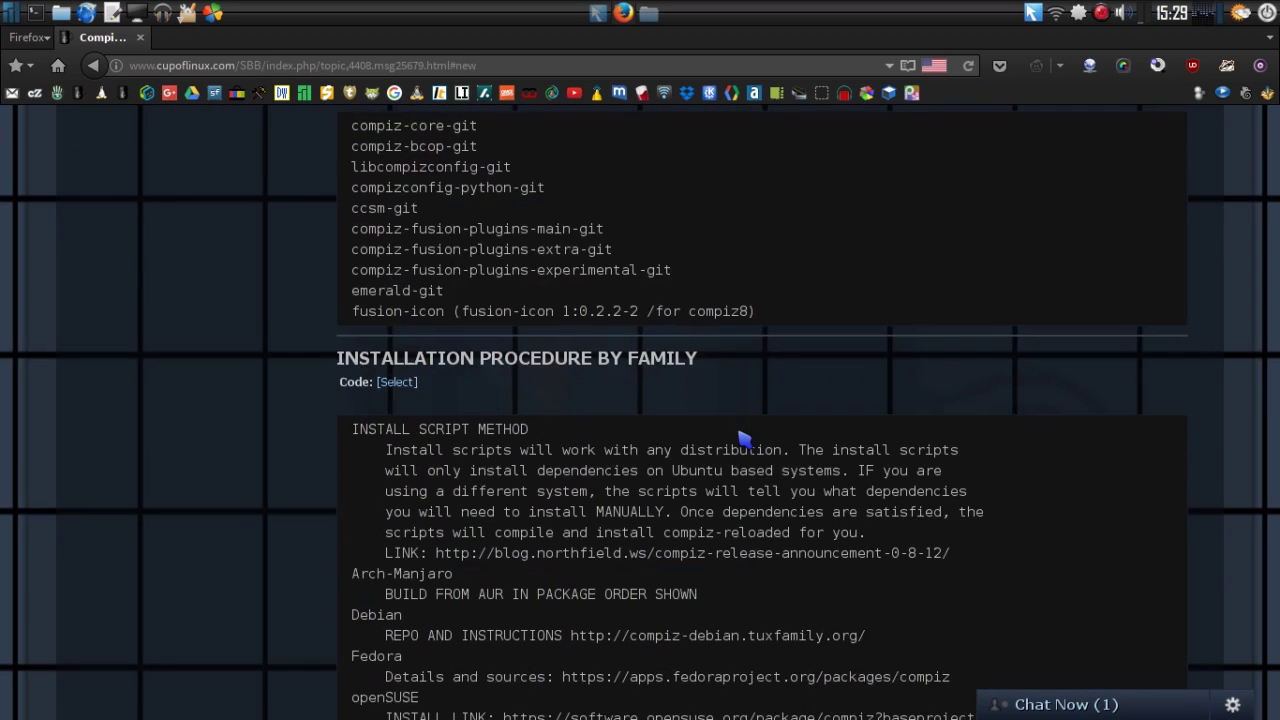
{"action": "scroll", "coordinate": [743, 439], "scroll_direction": "down", "scroll_amount": 1}
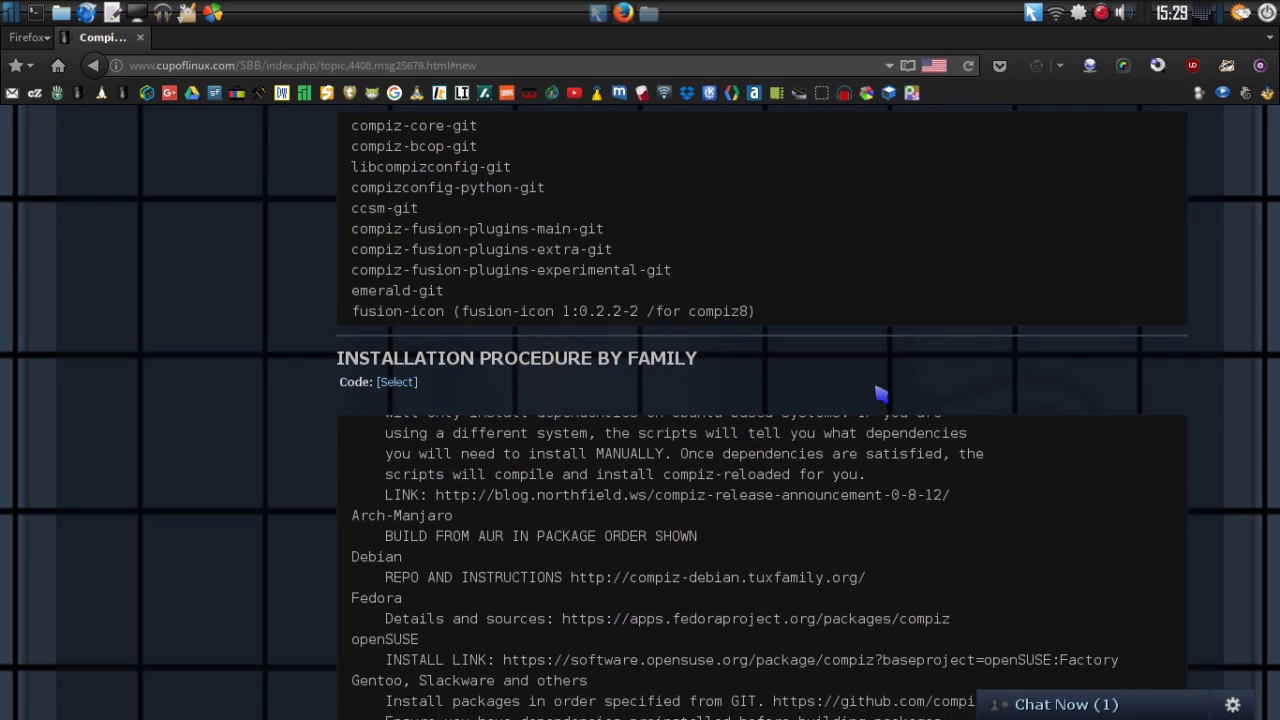
{"action": "scroll", "coordinate": [1214, 409], "scroll_direction": "down", "scroll_amount": 3}
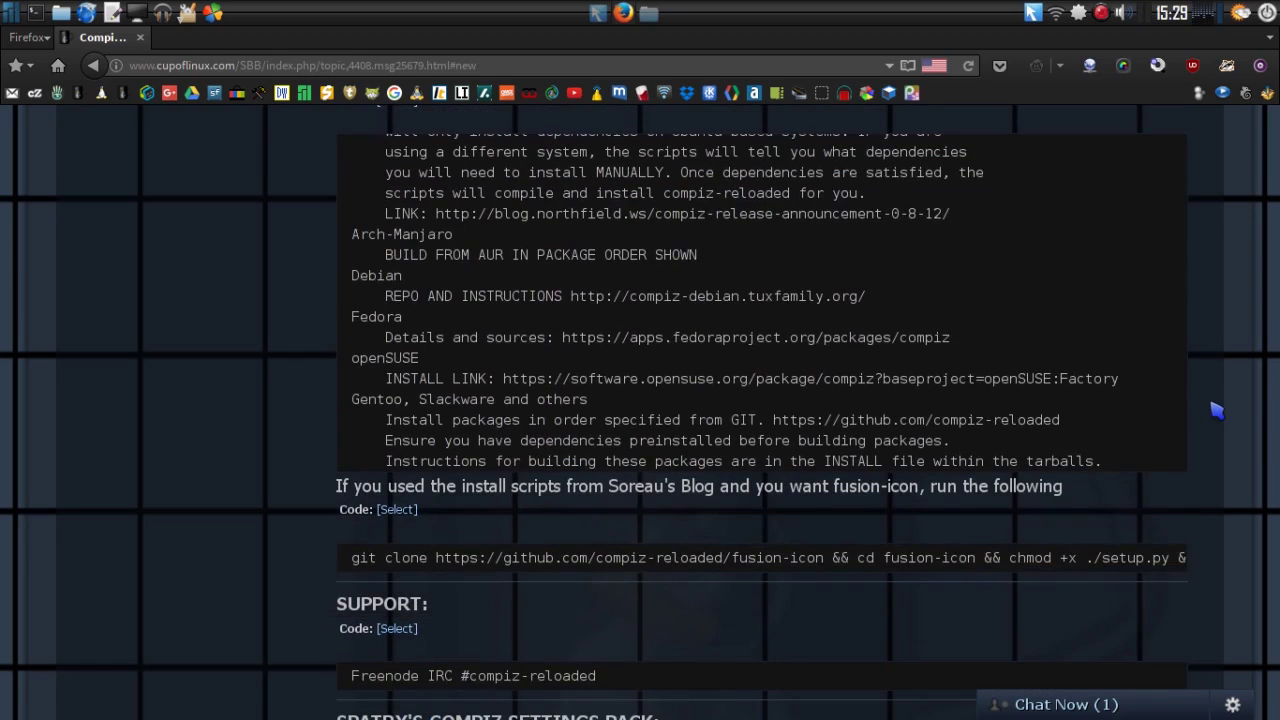
{"action": "scroll", "coordinate": [1214, 409], "scroll_direction": "up", "scroll_amount": 20}
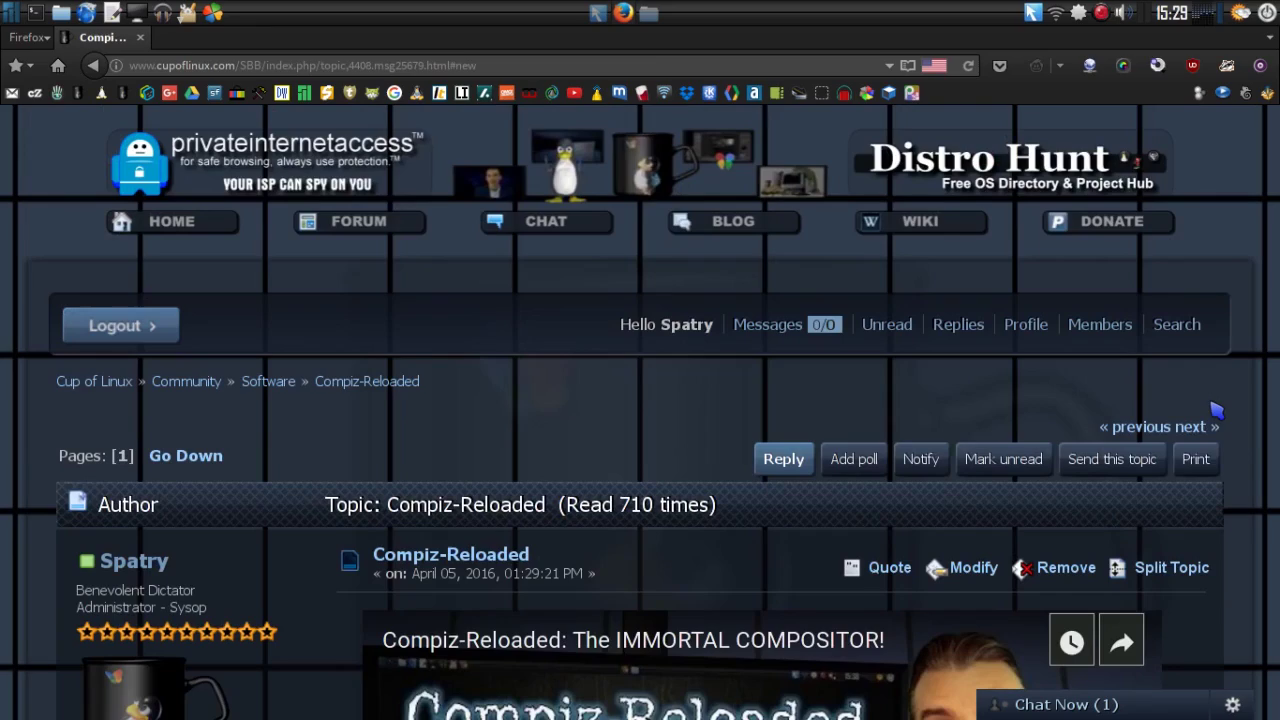
Switch to CompizConfig Settings Manager and open the ADD Helper plugin's settings
{"action": "left_click", "coordinate": [598, 13]}
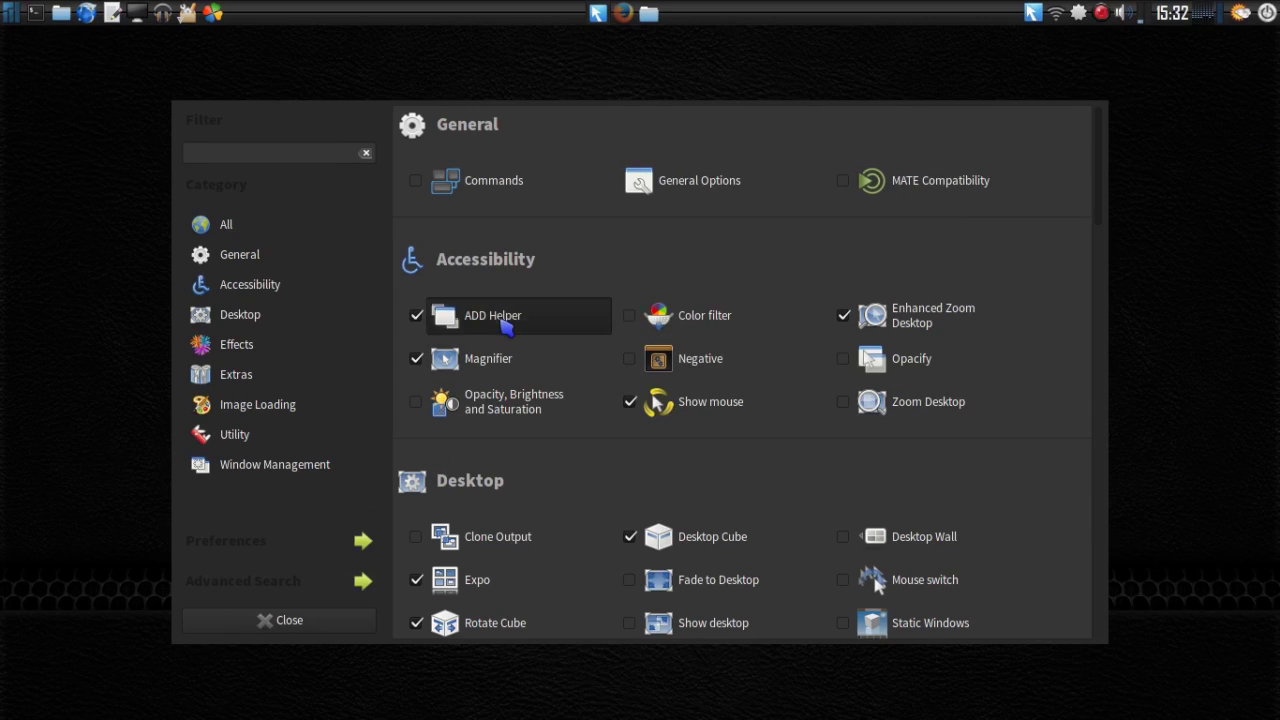
{"action": "left_click", "coordinate": [506, 328]}
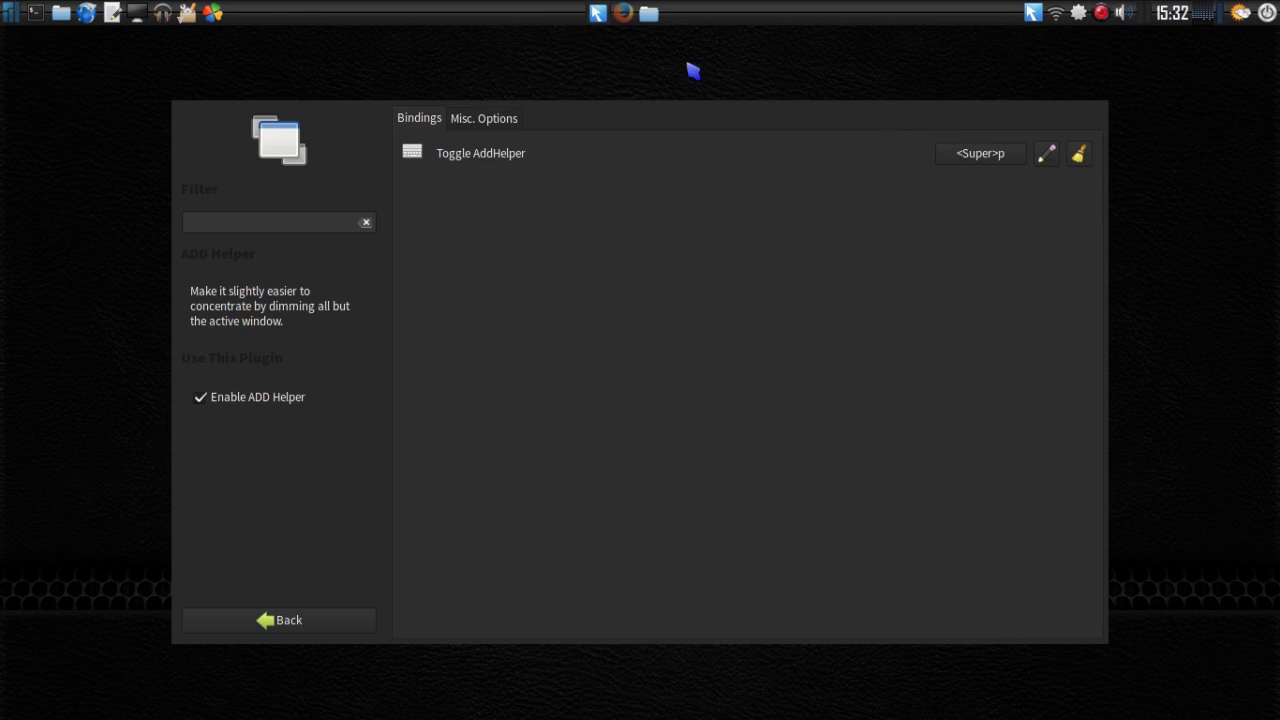
Test ADD Helper's dimming by switching focus between the browser, file manager and settings windows, and reposition the file manager window
{"action": "left_click", "coordinate": [624, 13]}
{"action": "mouse_move", "coordinate": [650, 14]}
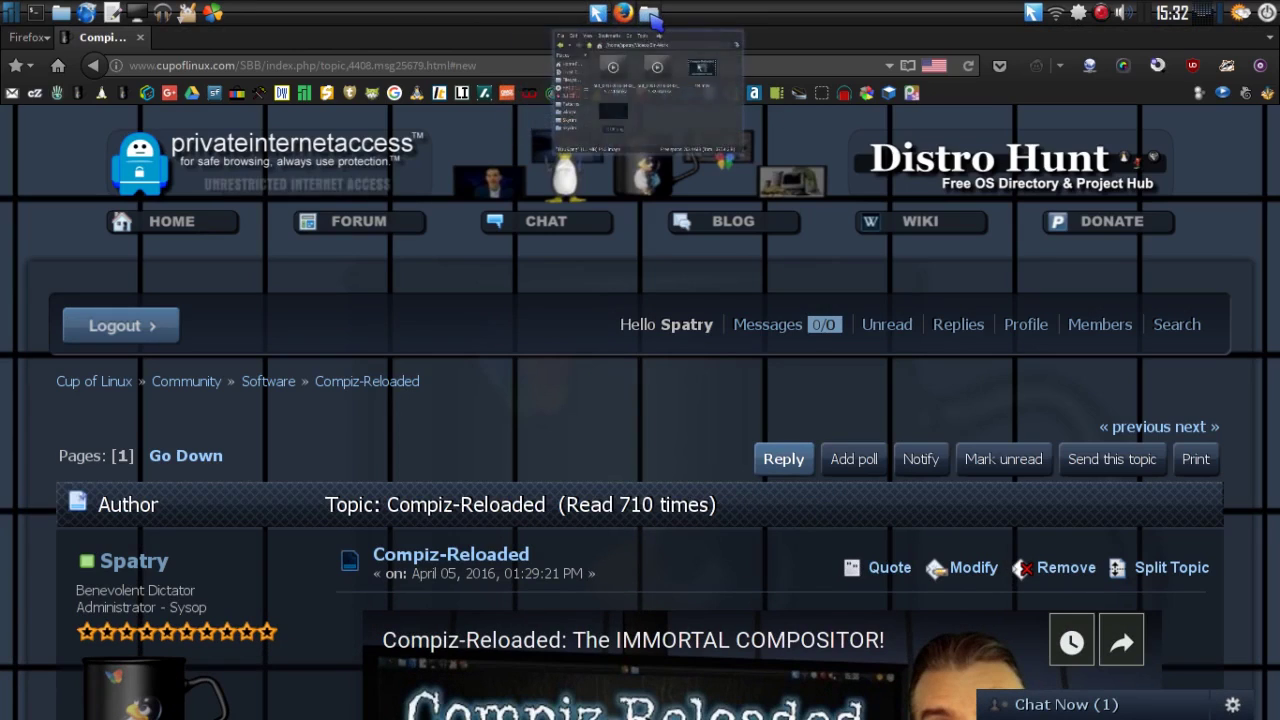
{"action": "left_click", "coordinate": [650, 14]}
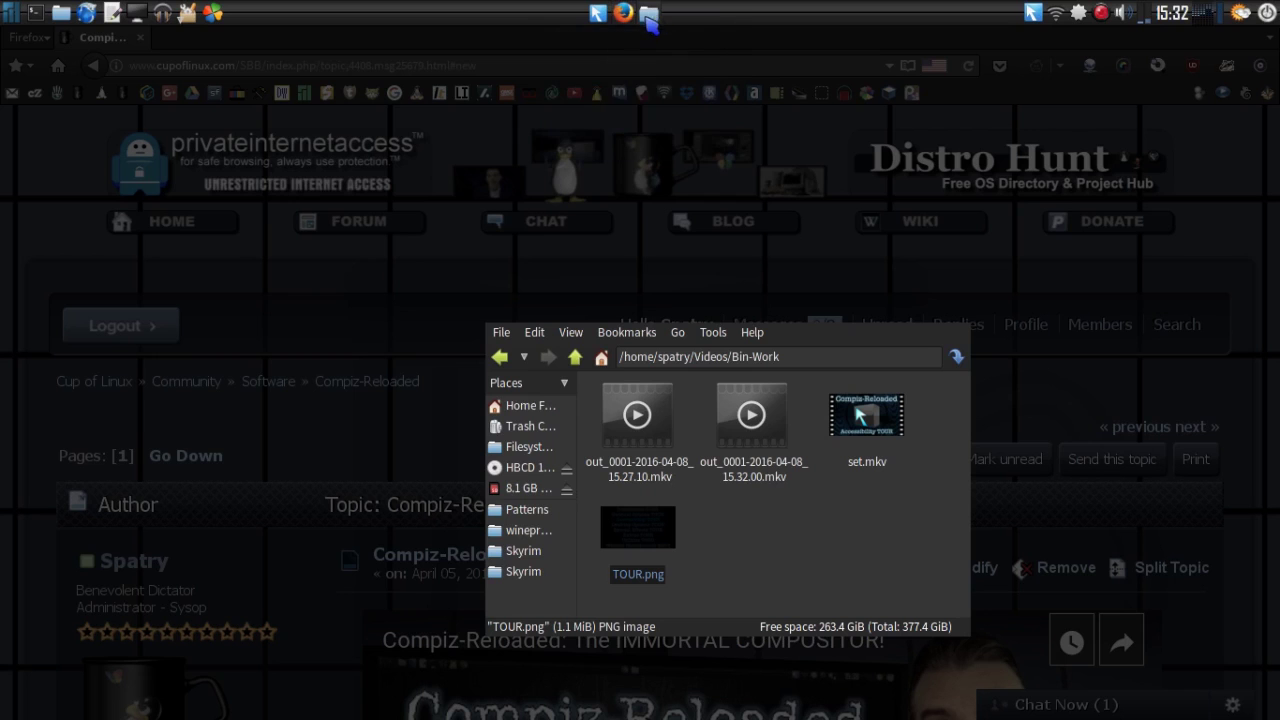
{"action": "left_click", "coordinate": [597, 14]}
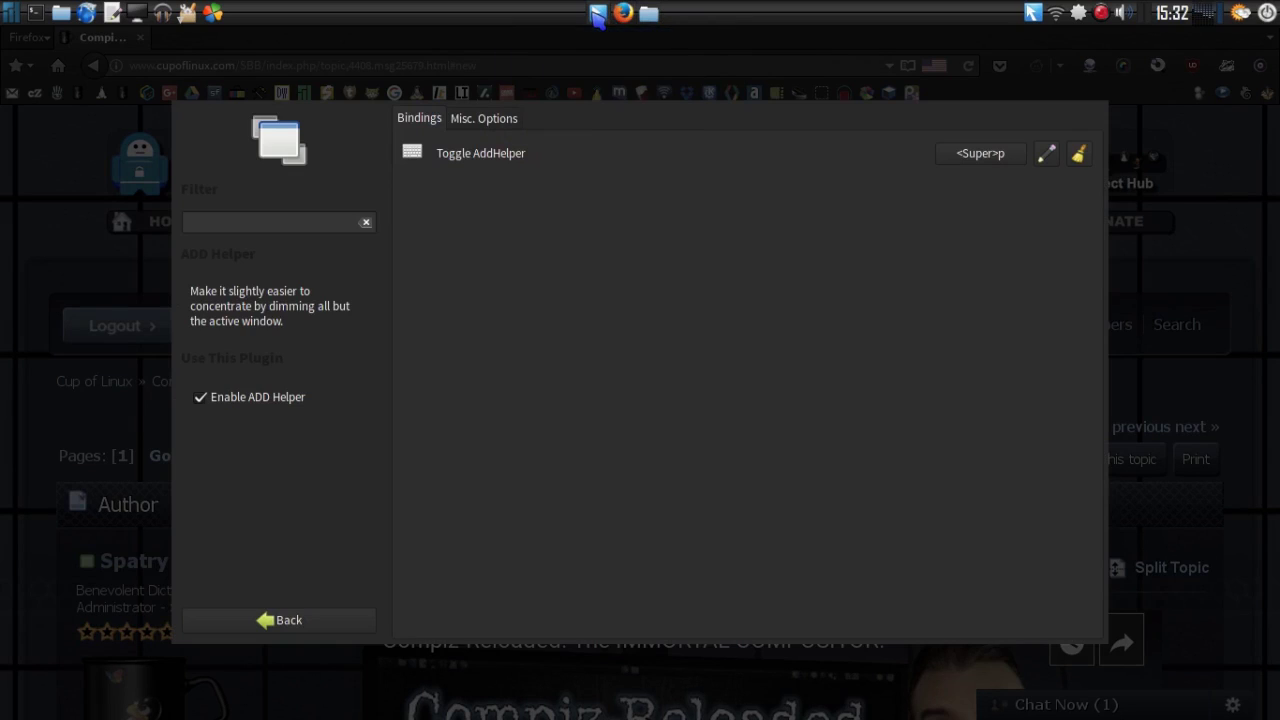
{"action": "left_click", "coordinate": [650, 14]}
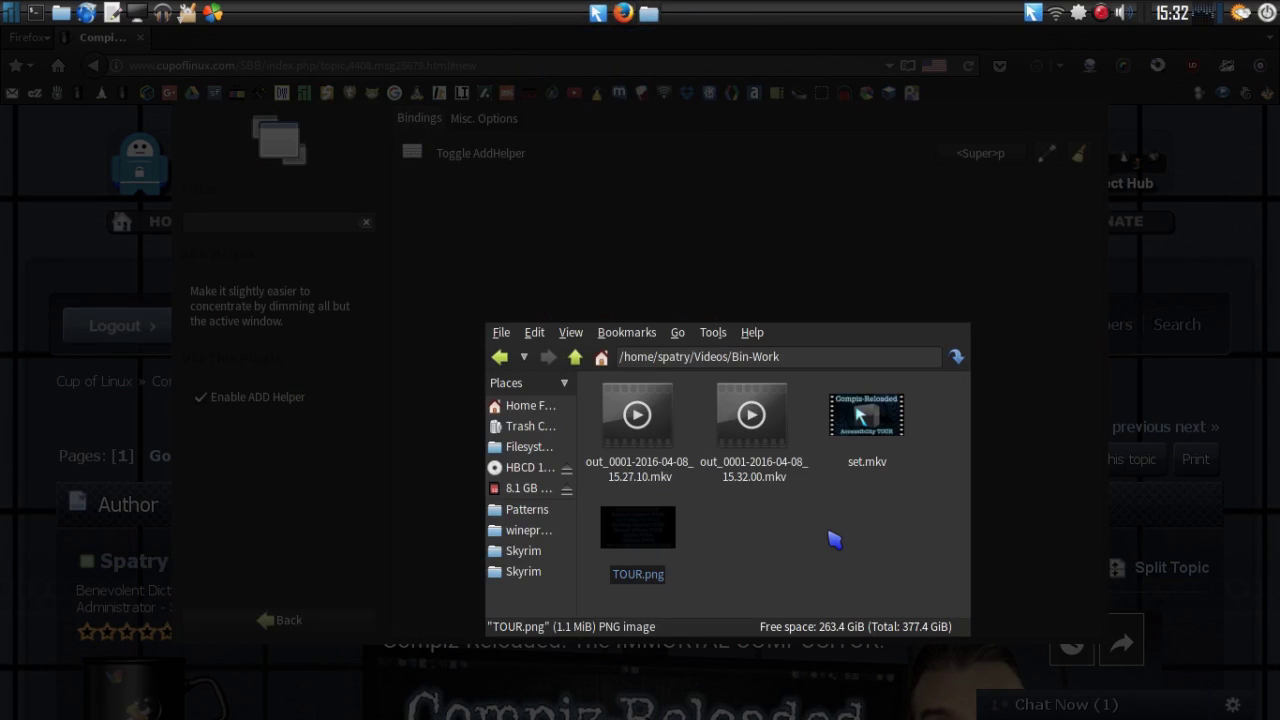
{"action": "left_click_drag", "start_coordinate": [834, 537], "coordinate": [923, 491]}
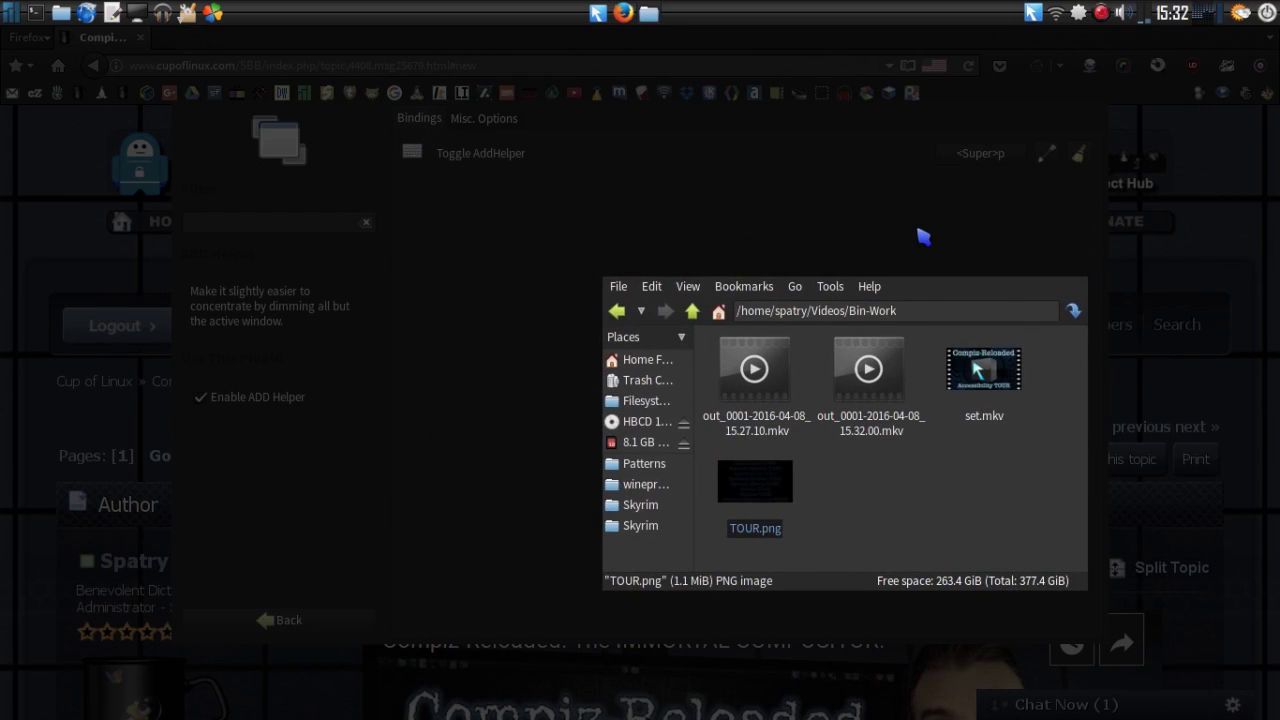
Review ADD Helper's miscellaneous options, and in the plugin list disable ADD Helper and enable Color filter instead
{"action": "left_click", "coordinate": [737, 351]}
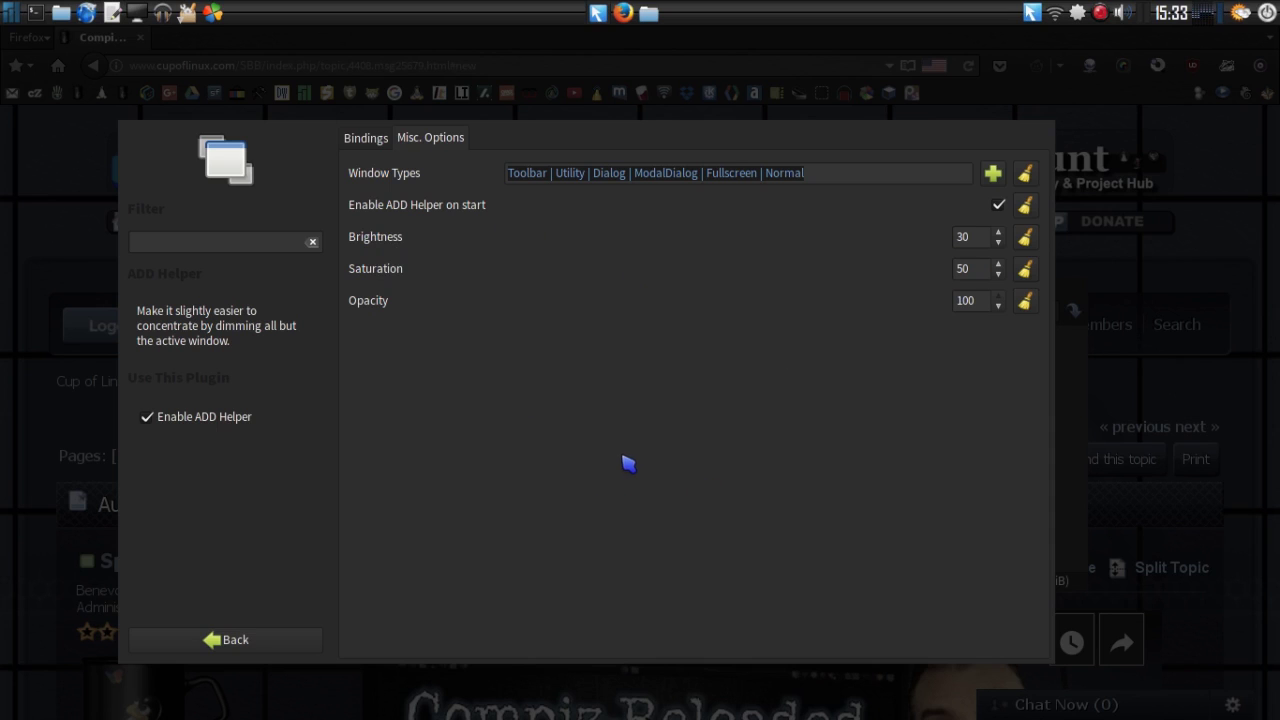
{"action": "left_click", "coordinate": [248, 637]}
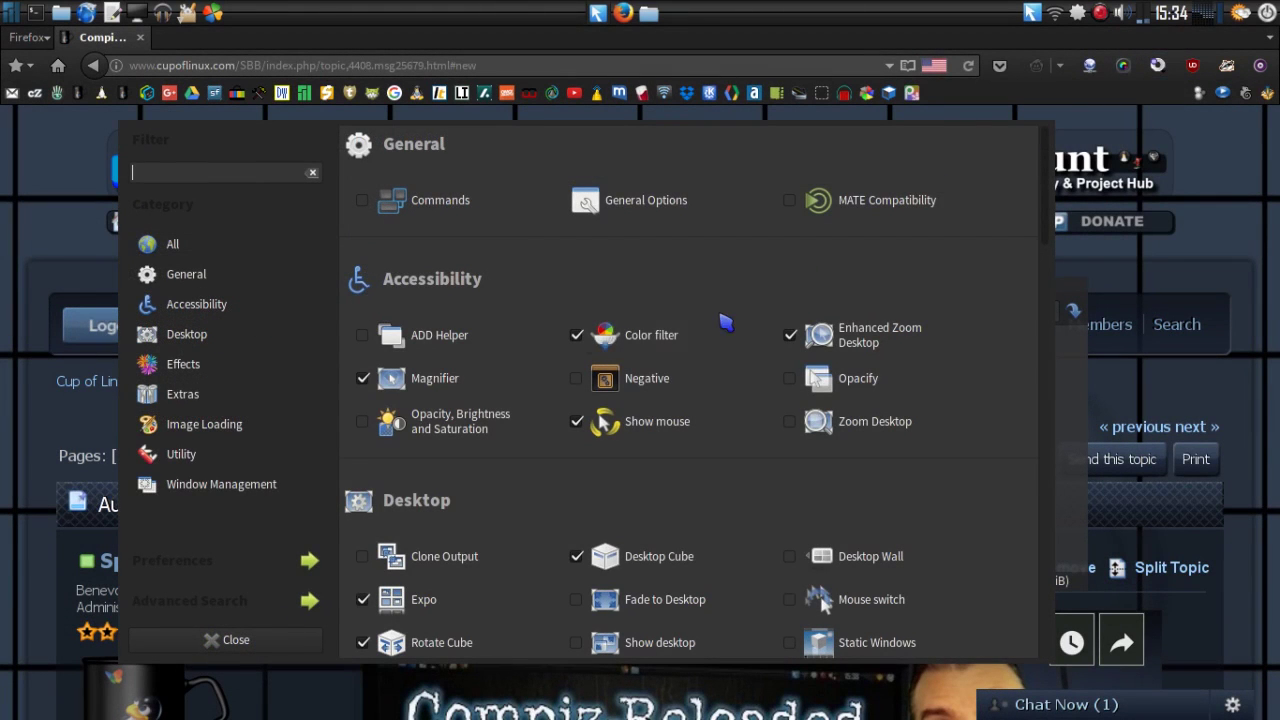
Open the Color filter settings and go through the listed filter files, finishing on the negative filter
{"action": "left_click", "coordinate": [604, 334]}
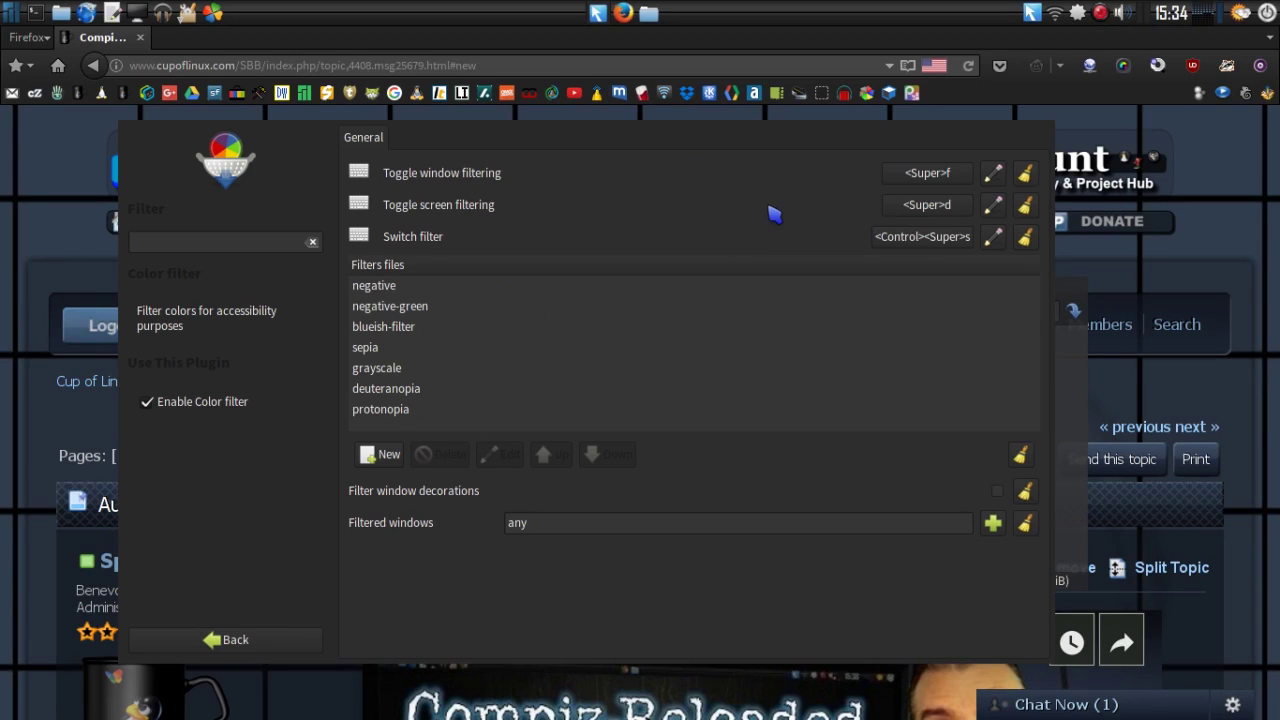
{"action": "key", "text": "super+f"}
{"action": "left_click", "coordinate": [374, 287]}
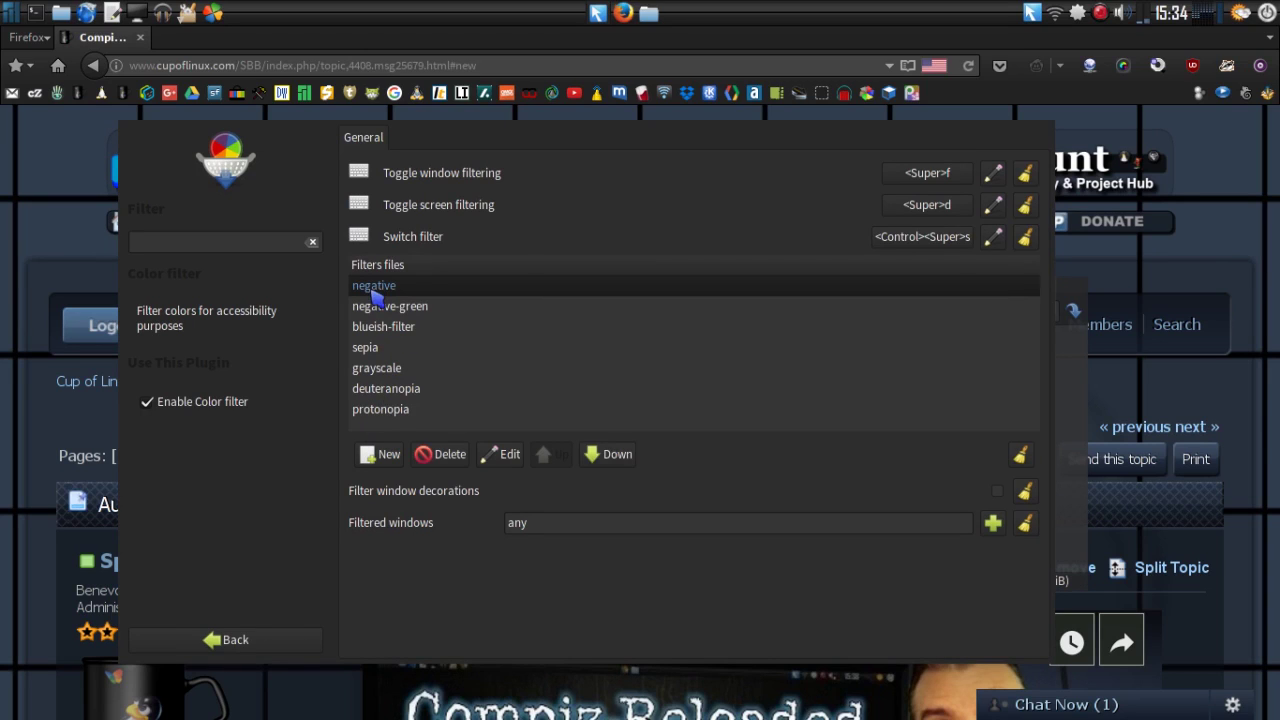
{"action": "left_click", "coordinate": [372, 310]}
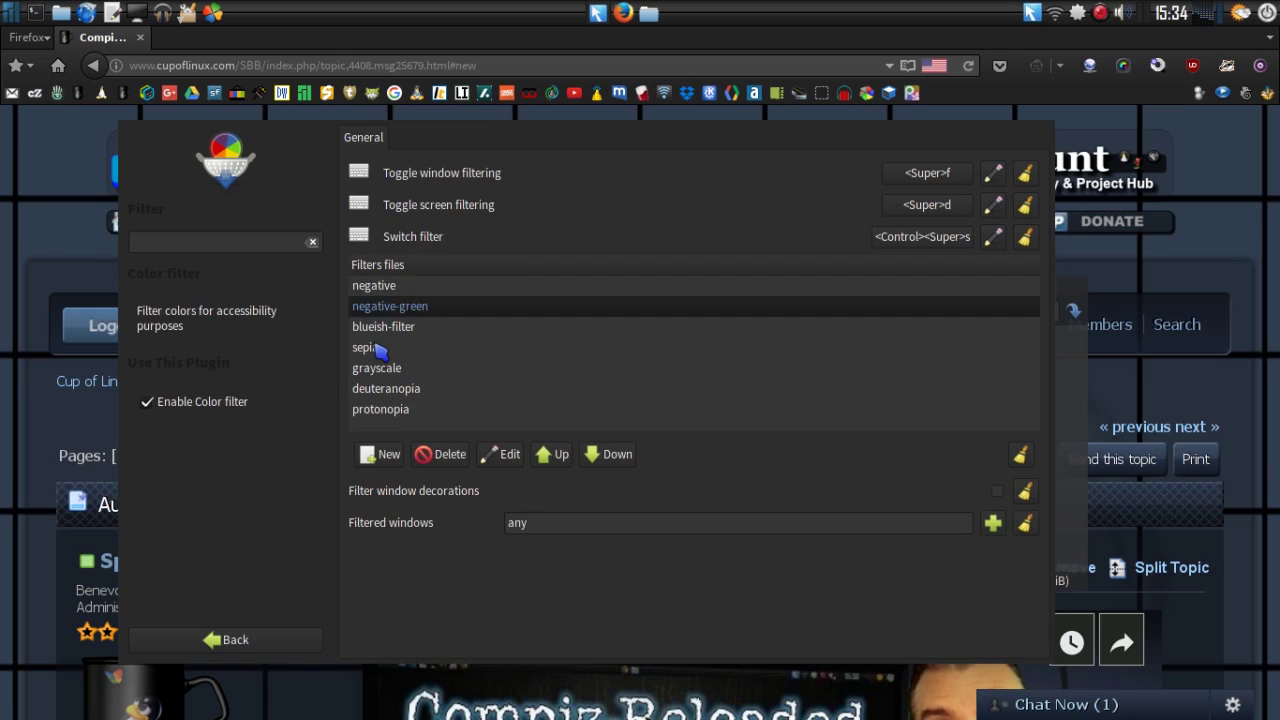
{"action": "left_click", "coordinate": [372, 347]}
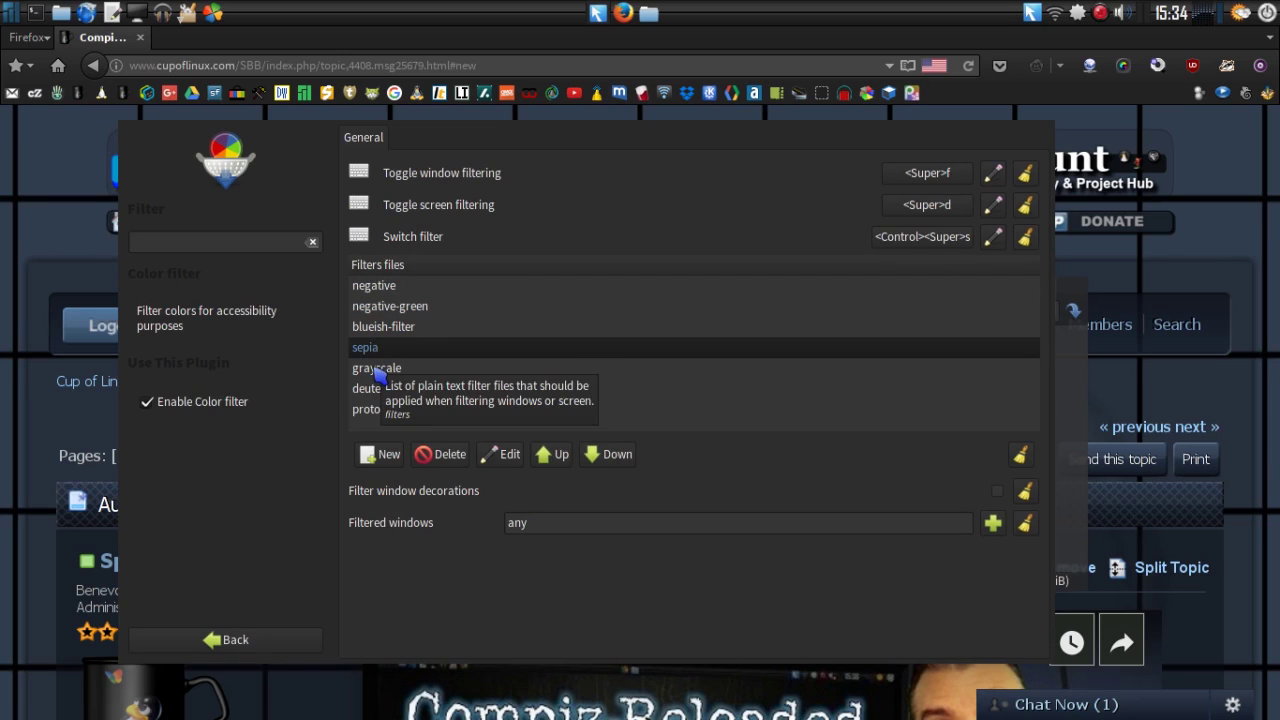
{"action": "left_click", "coordinate": [376, 370]}
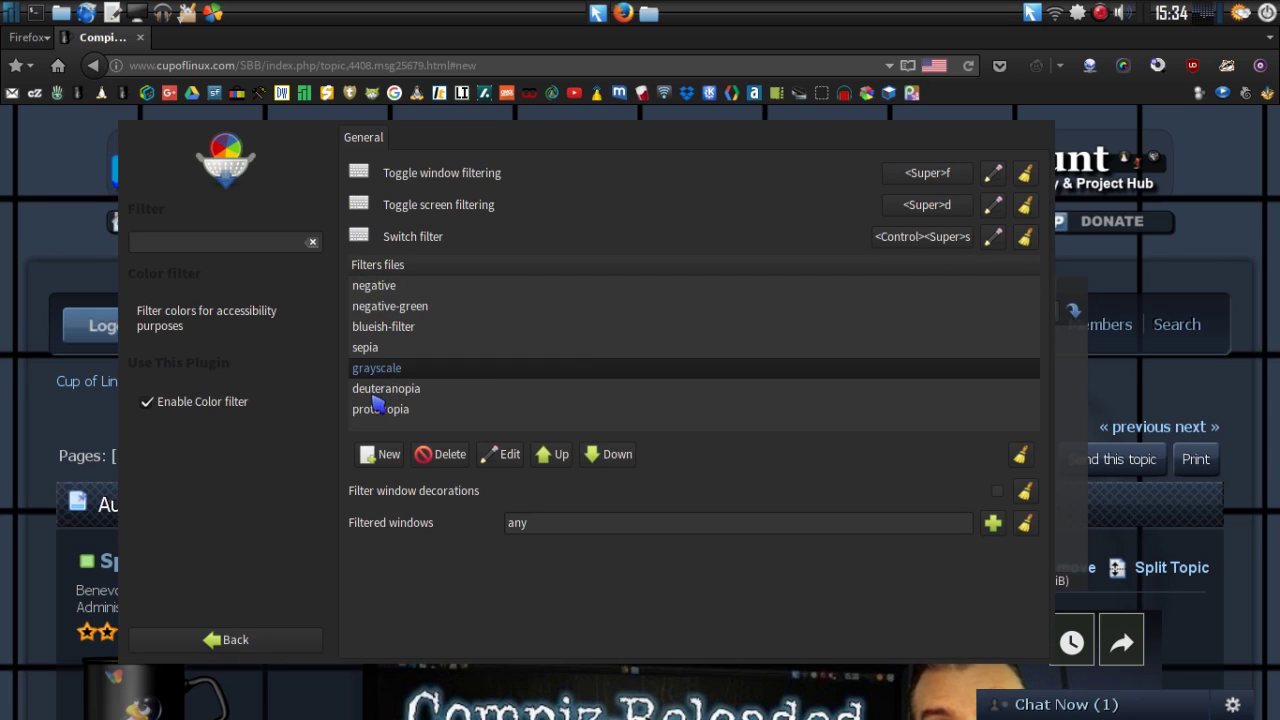
{"action": "left_click", "coordinate": [377, 392]}
{"action": "left_click", "coordinate": [379, 412]}
{"action": "left_click", "coordinate": [382, 287]}
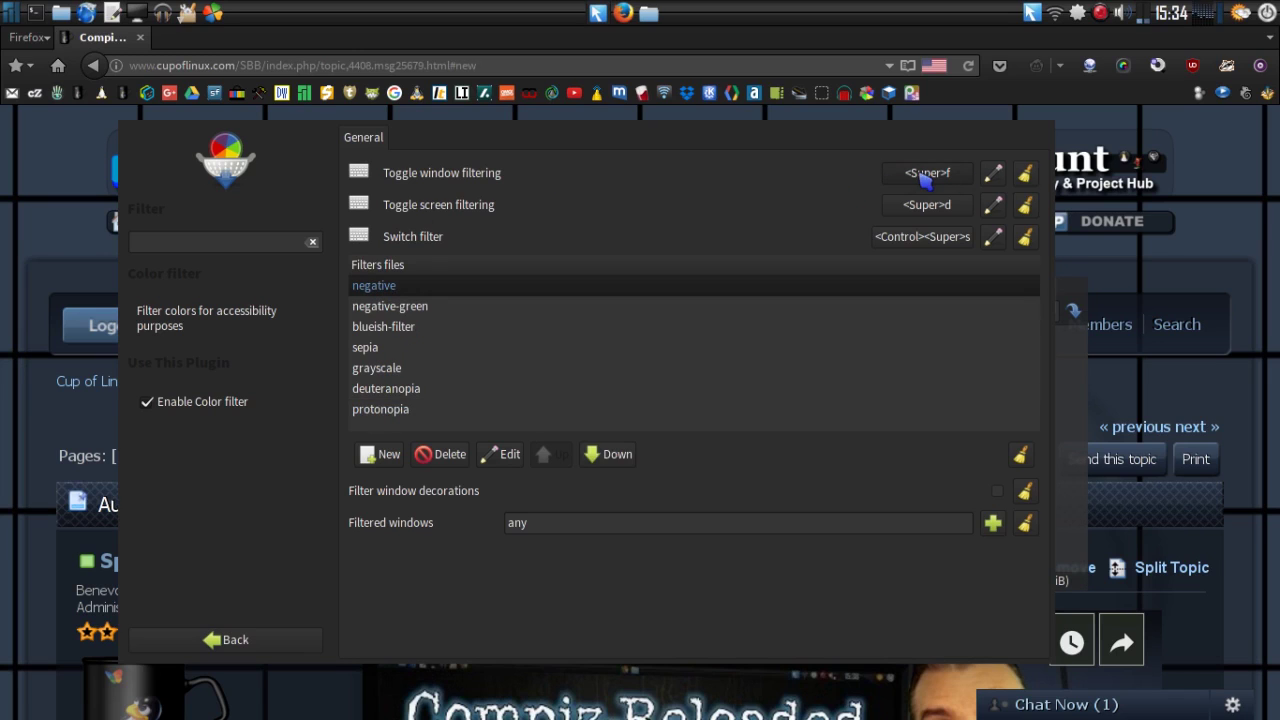
Toggle color filtering on and off for the settings window and for the whole screen, and disable the Color filter plugin
{"action": "key", "text": "super+f"}
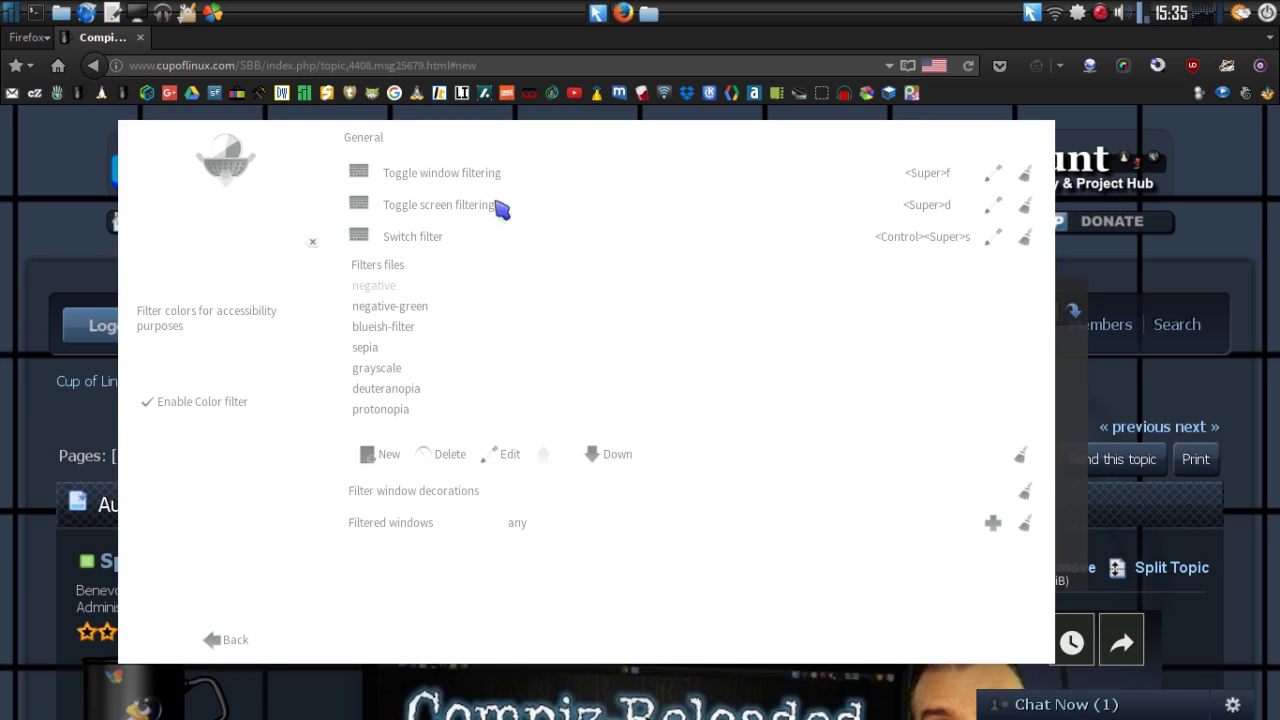
{"action": "key", "text": "super+f"}
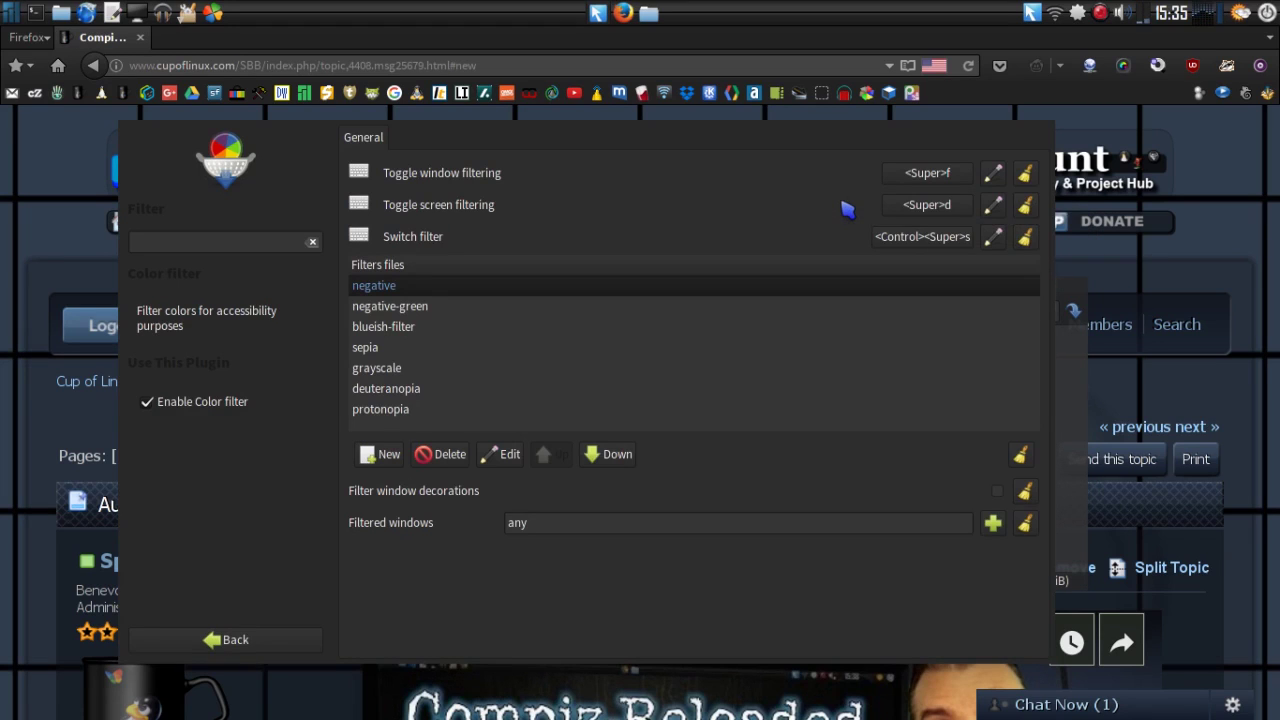
{"action": "key", "text": "super+d"}
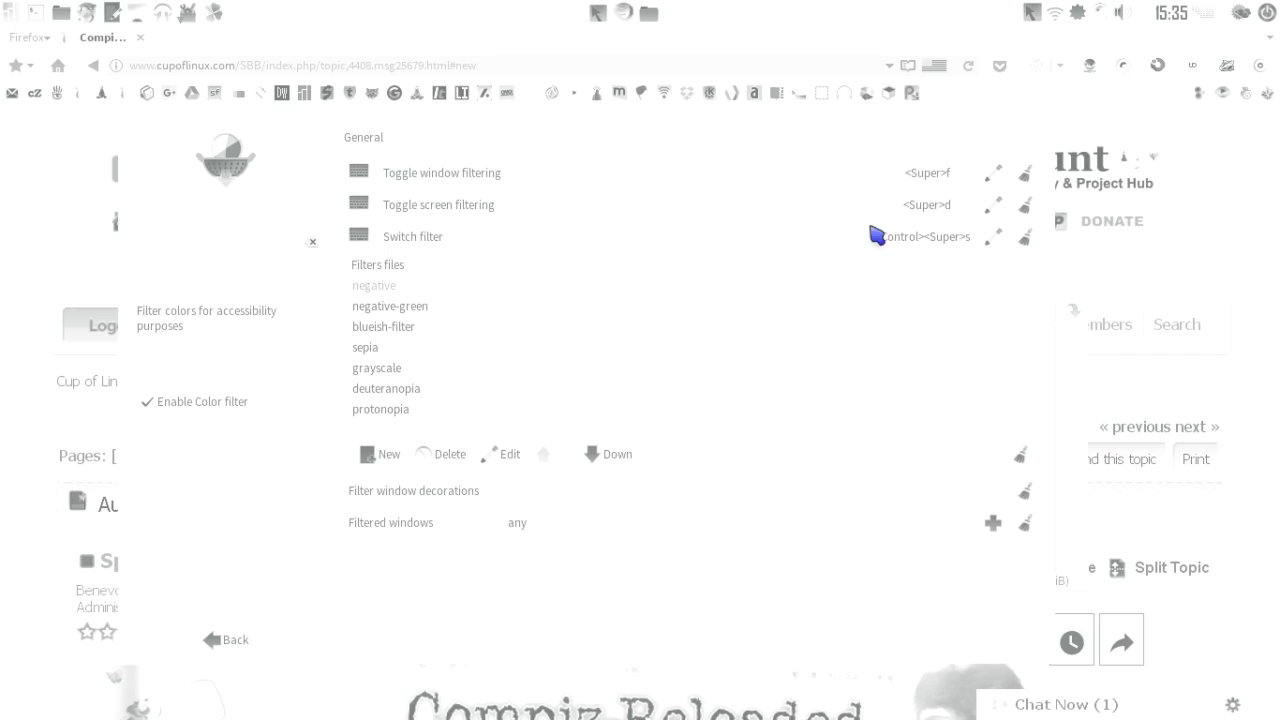
{"action": "key", "text": "super+d"}
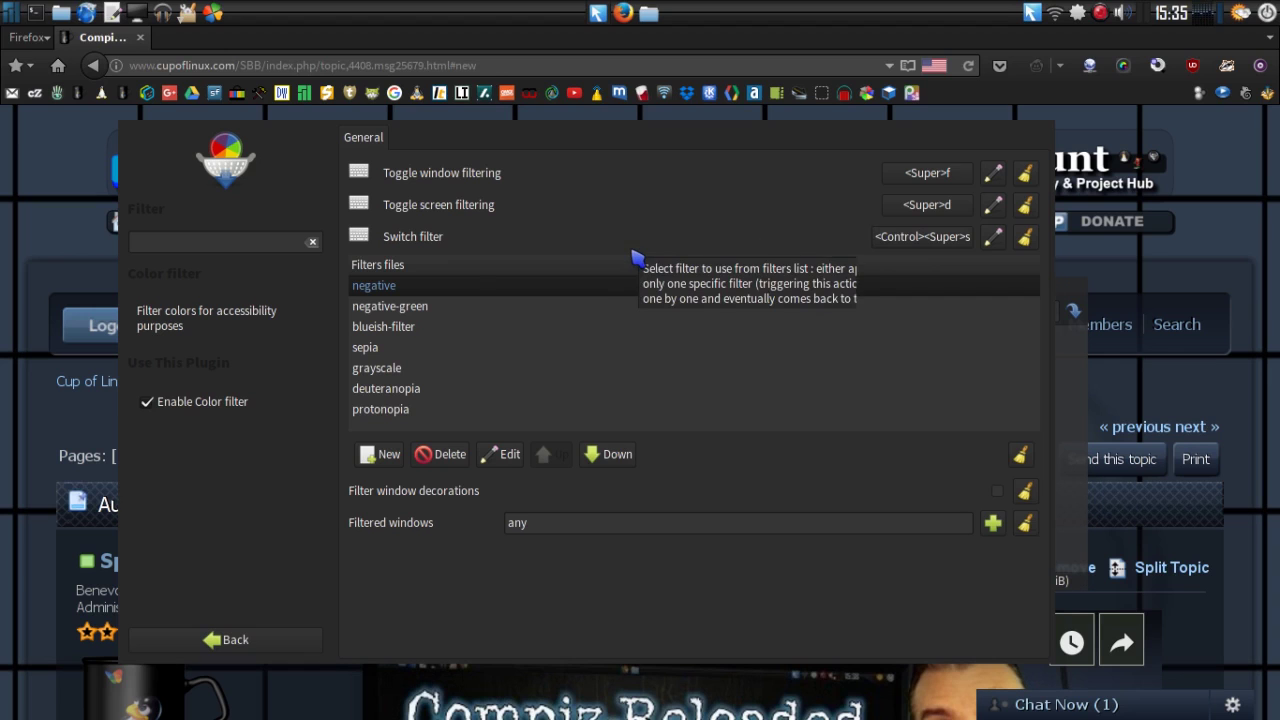
{"action": "key", "text": "alt+b"}
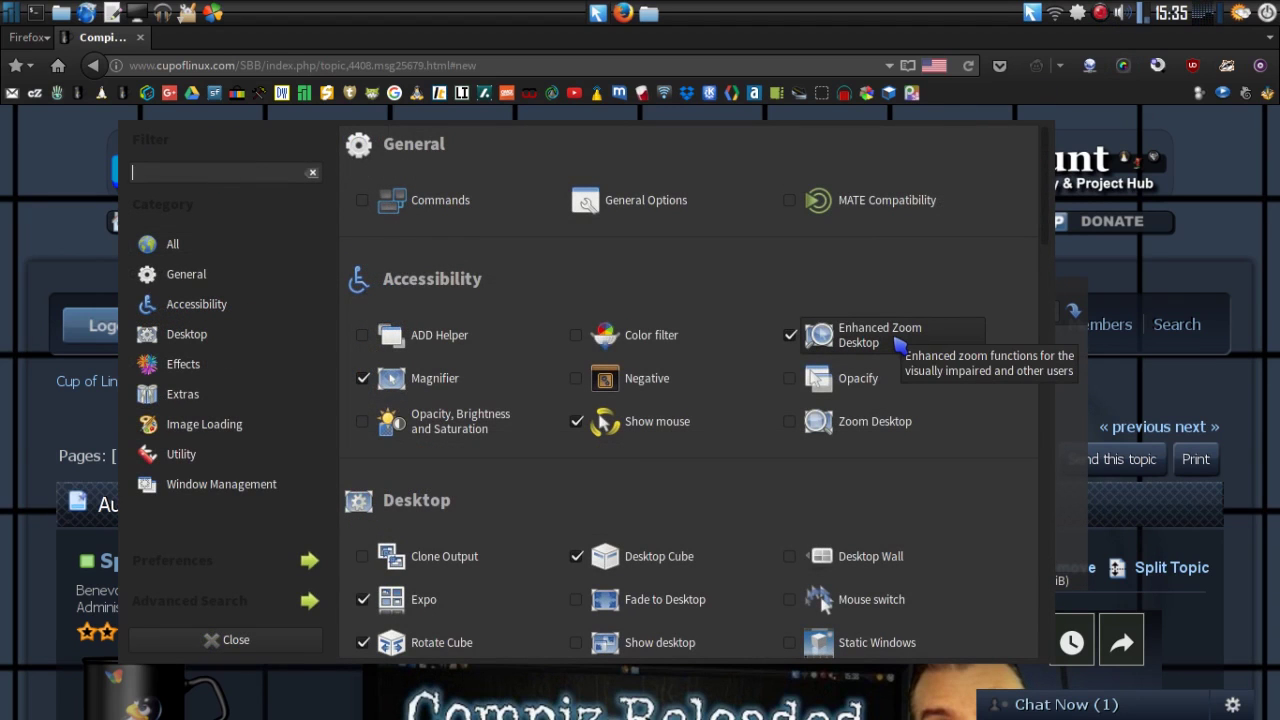
Open the Enhanced Zoom Desktop settings and test zooming the desktop in and back out to full view
{"action": "left_click", "coordinate": [898, 344]}
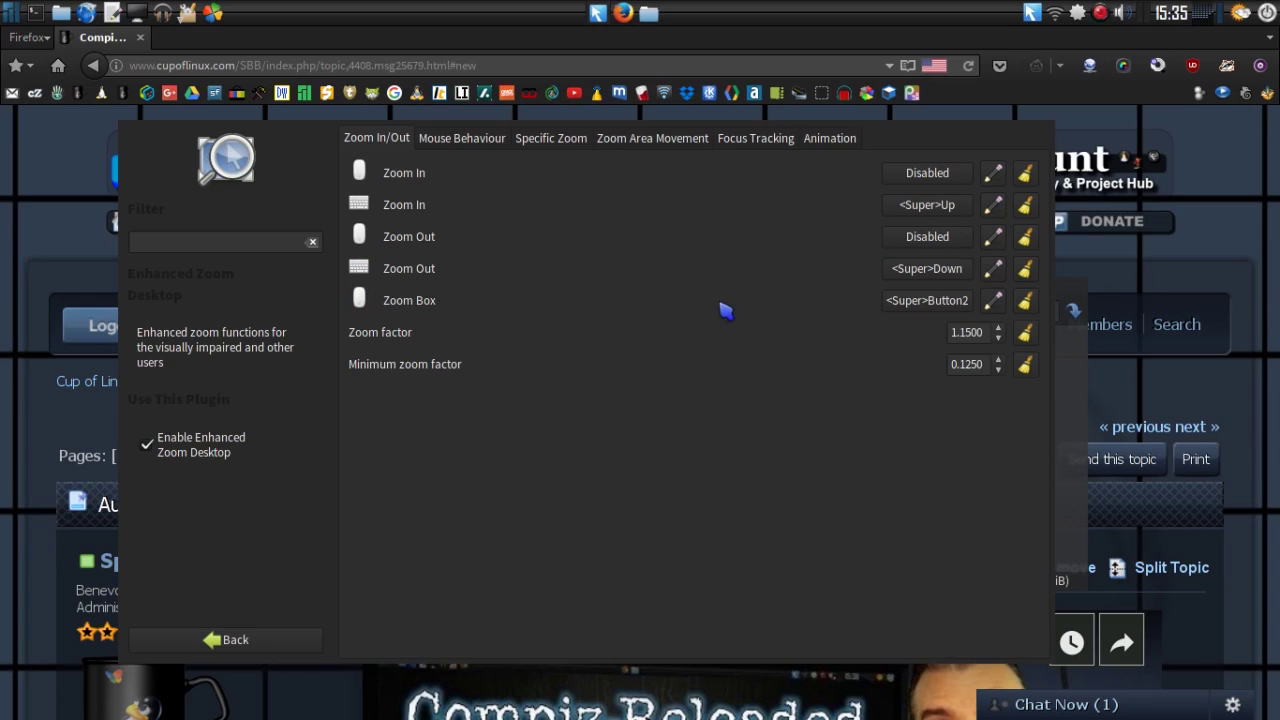
{"action": "mouse_move", "coordinate": [741, 362]}
{"action": "key", "text": "super+Up"}
{"action": "key", "text": "super+Up"}
{"action": "key", "text": "super+Up"}
{"action": "key", "text": "super+Up"}
{"action": "key", "text": "super+Up"}
{"action": "key", "text": "super+Down"}
{"action": "key", "text": "super+Down"}
{"action": "key", "text": "super+Down"}
{"action": "key", "text": "super+Down"}
{"action": "key", "text": "super+Down"}
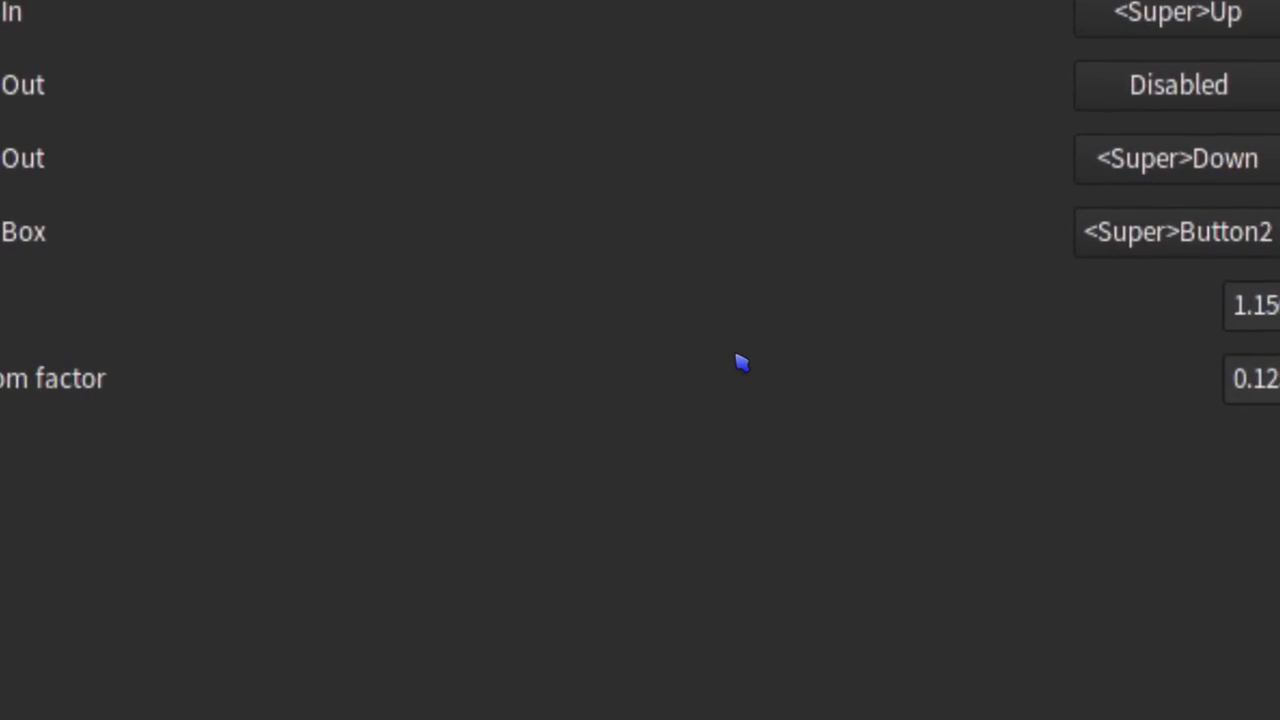
{"action": "key", "text": "super+Up"}
{"action": "key", "text": "super+Up"}
{"action": "key", "text": "super+Up"}
{"action": "key", "text": "super+Up"}
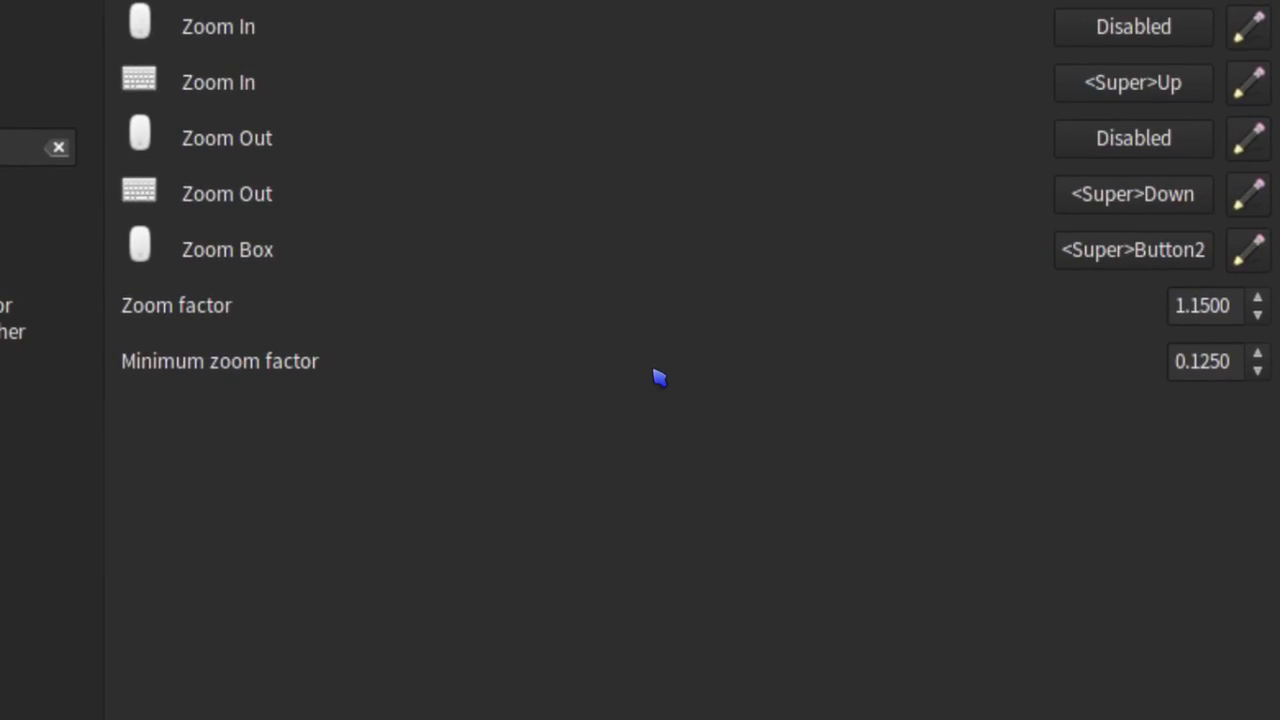
{"action": "key", "text": "super+Down"}
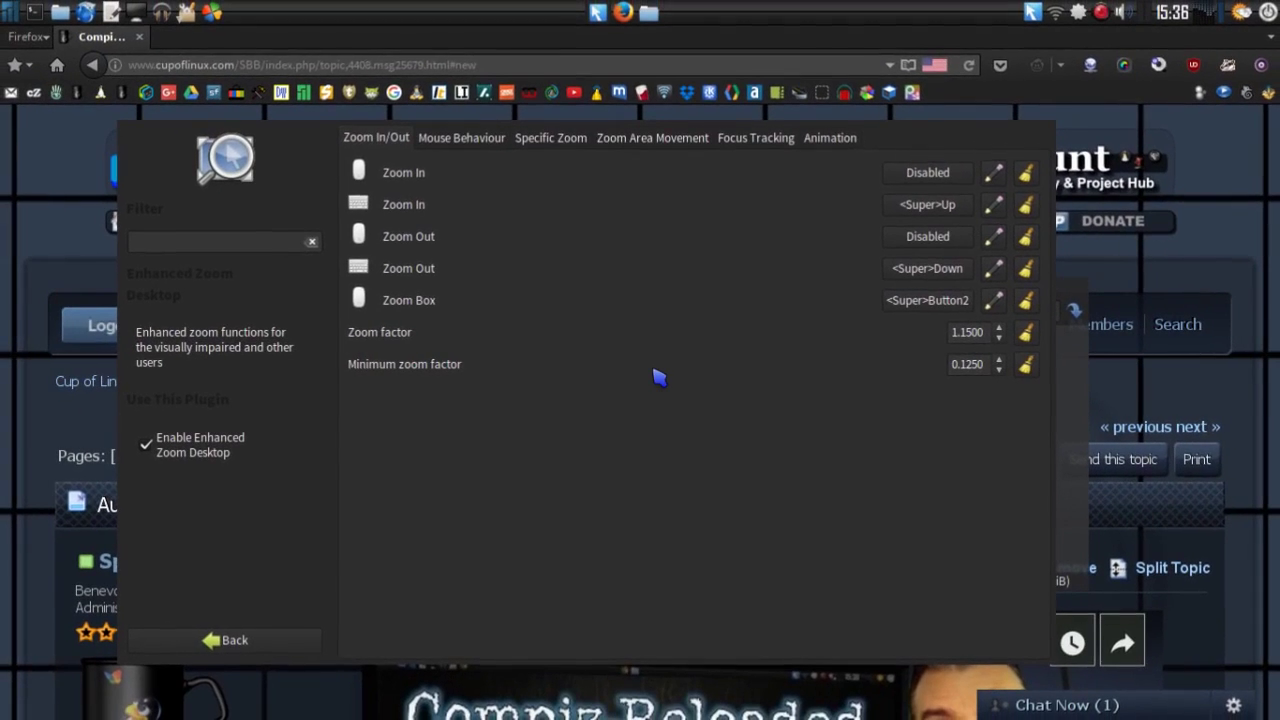
Review Enhanced Zoom Desktop's mouse behaviour and specific zoom settings, and test zooming the desktop in and back out
{"action": "left_click", "coordinate": [466, 139]}
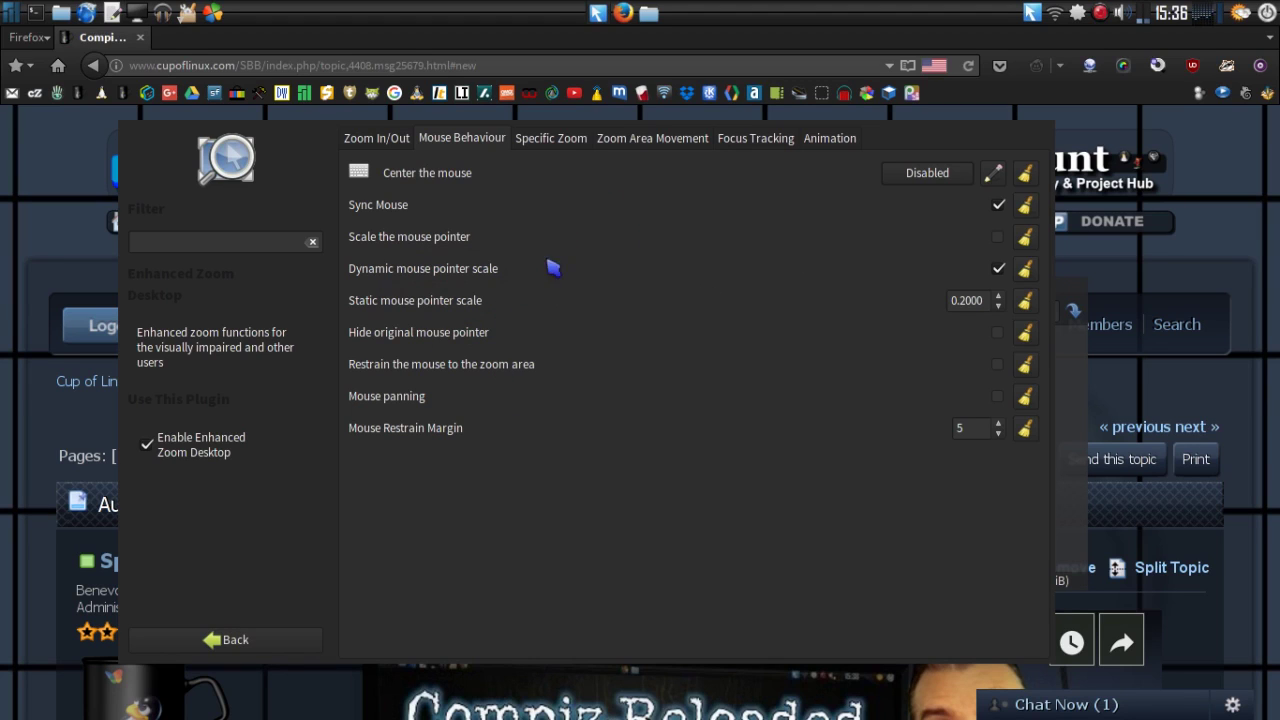
{"action": "left_click", "coordinate": [549, 139]}
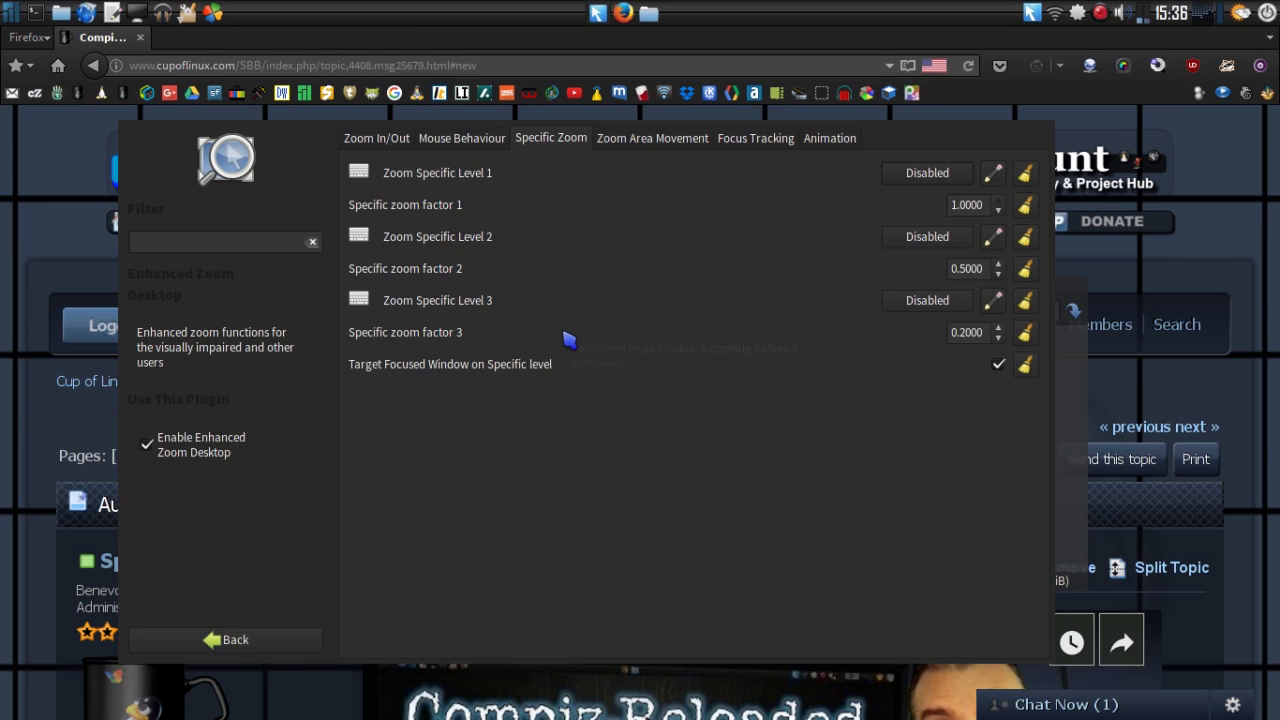
{"action": "scroll", "coordinate": [568, 340], "scroll_direction": "up", "scroll_amount": 6}
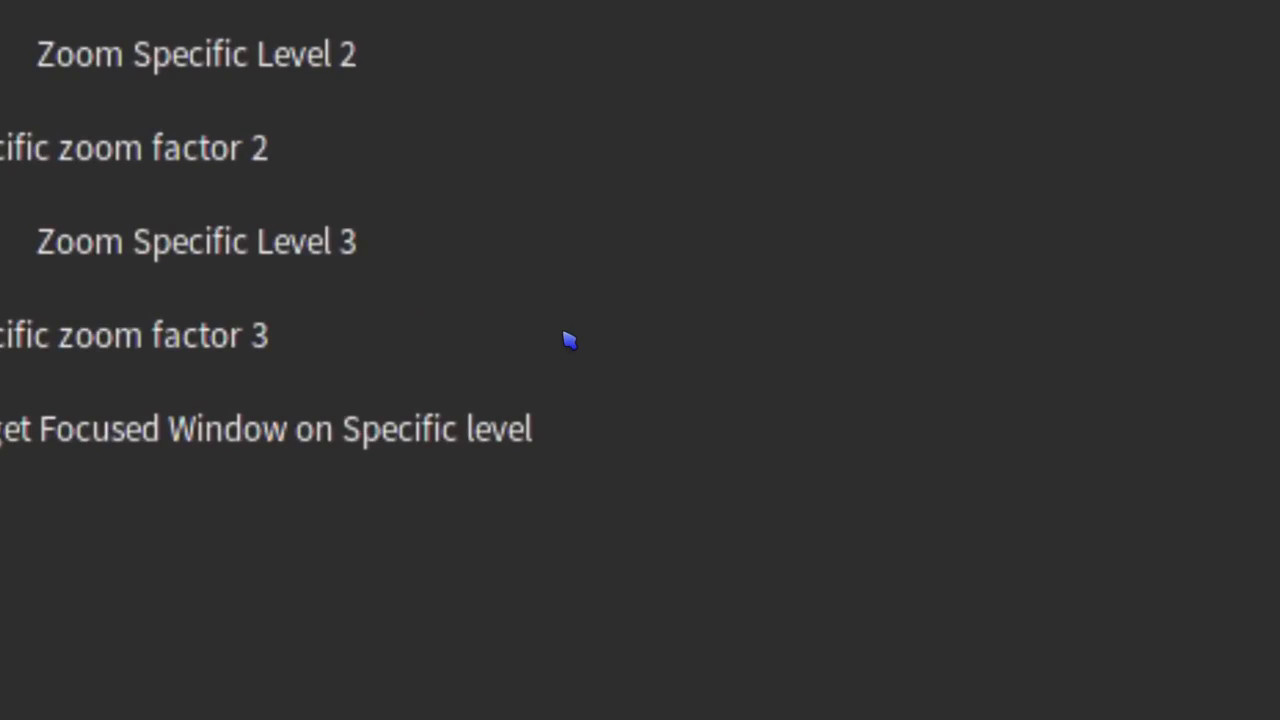
{"action": "scroll", "coordinate": [595, 230], "scroll_direction": "down", "scroll_amount": 4}
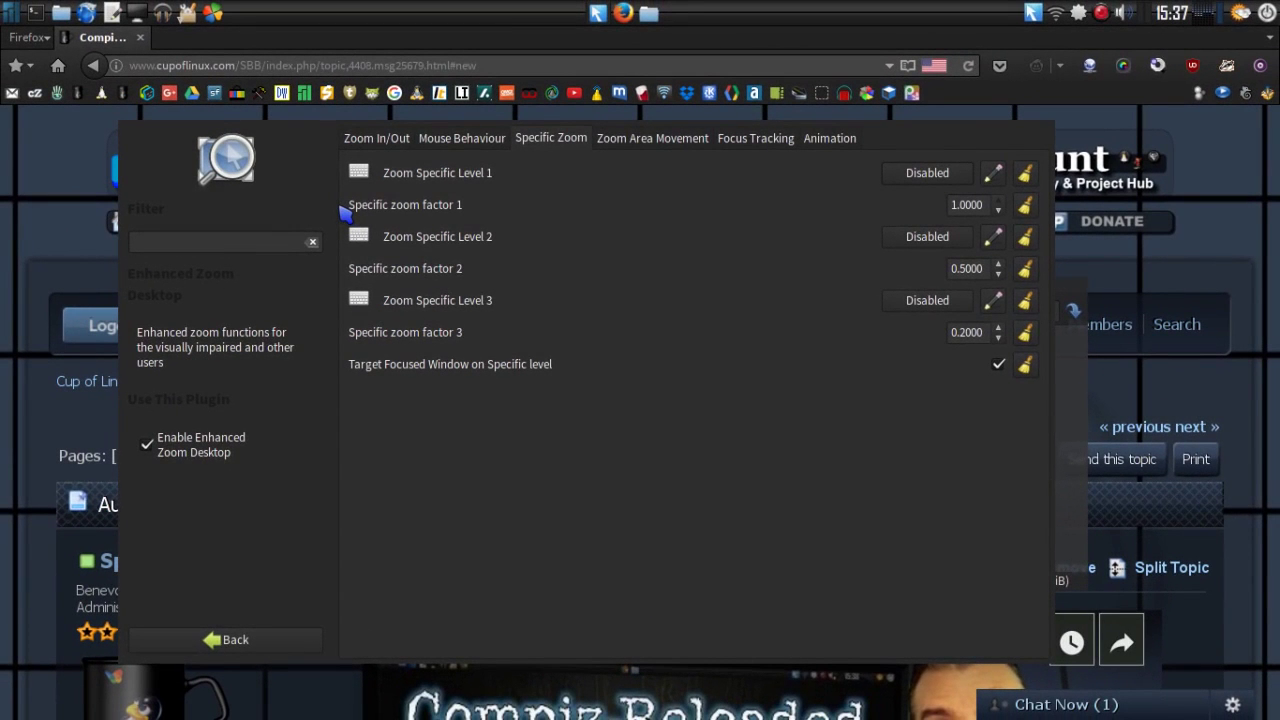
Review Enhanced Zoom Desktop's zoom area movement, focus tracking and animation settings, and return to the plugin list
{"action": "left_click", "coordinate": [646, 140]}
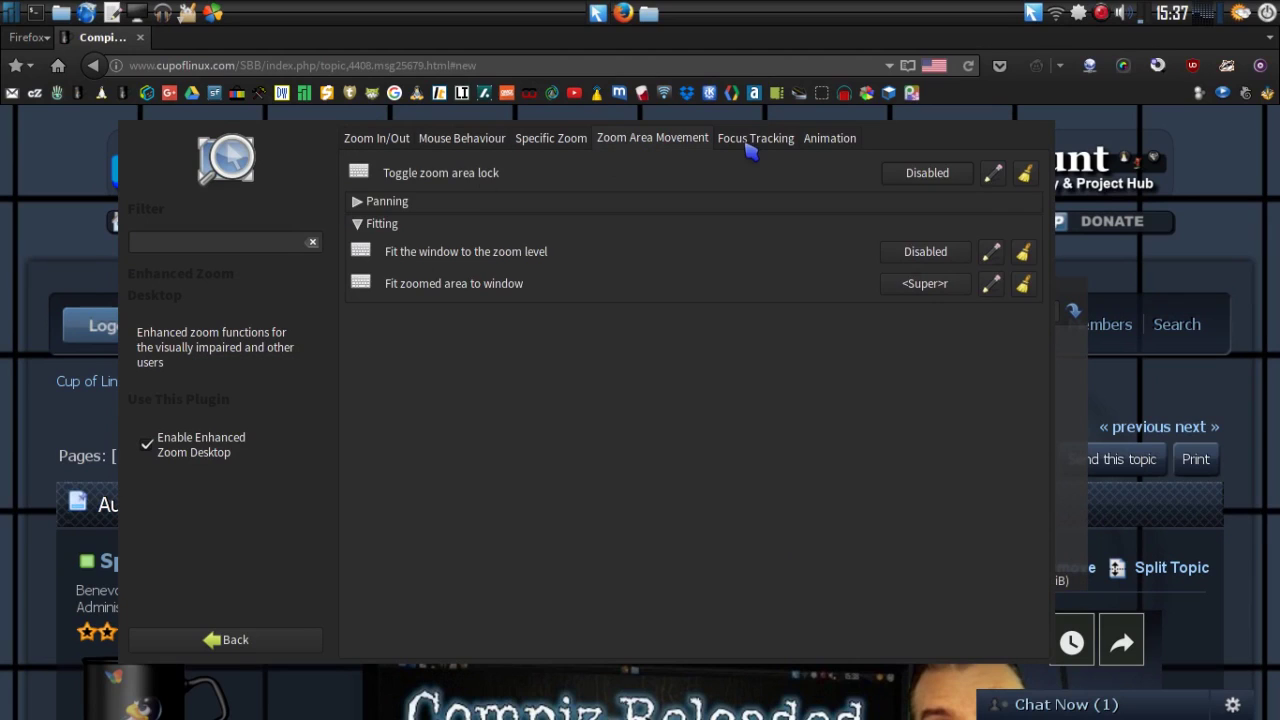
{"action": "left_click", "coordinate": [752, 145]}
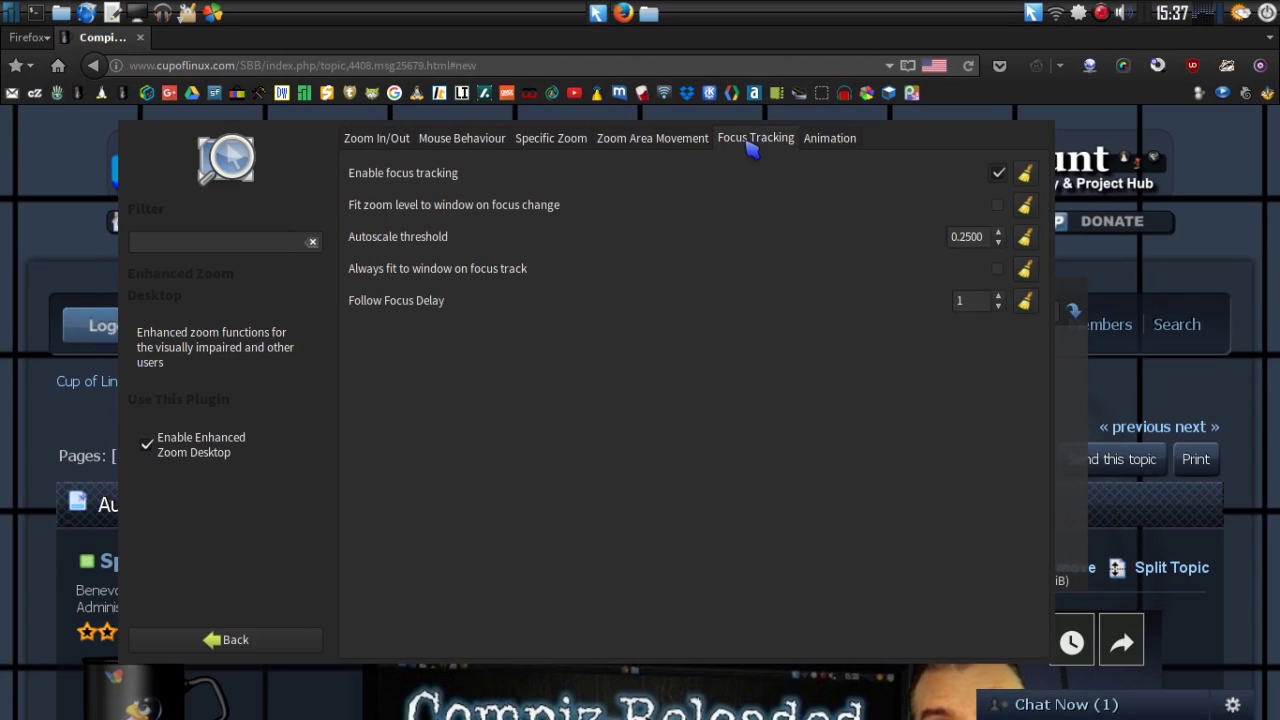
{"action": "key", "text": "ctrl+Page_Down"}
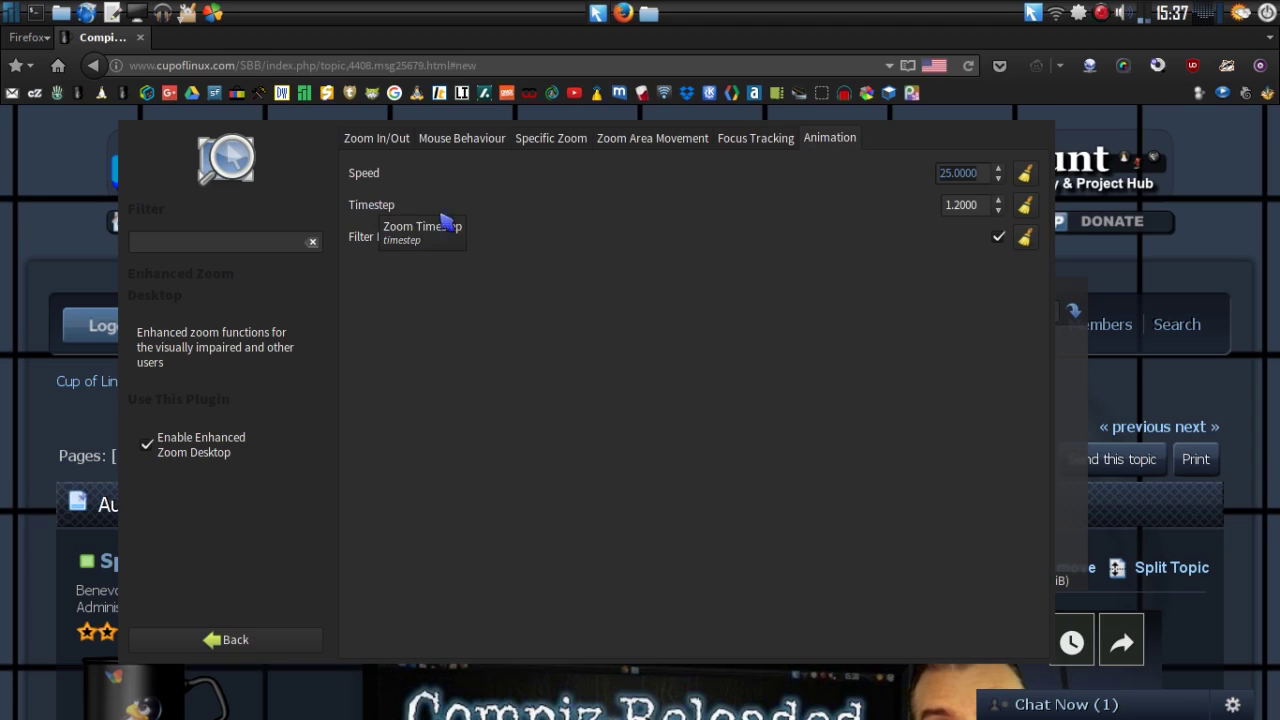
{"action": "left_click", "coordinate": [225, 639]}
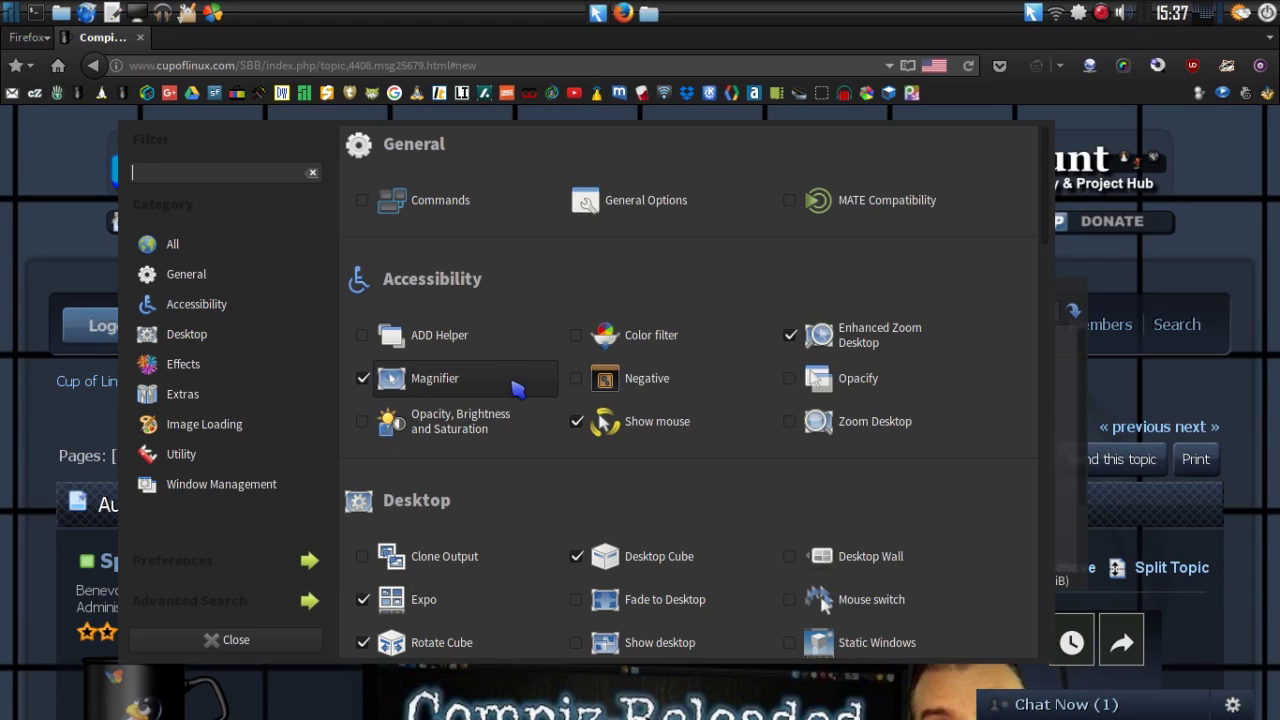
Try the magnifier box over the plugin list, and in the Magnifier settings check the available modes, keeping Simple
{"action": "key", "text": "super+m"}
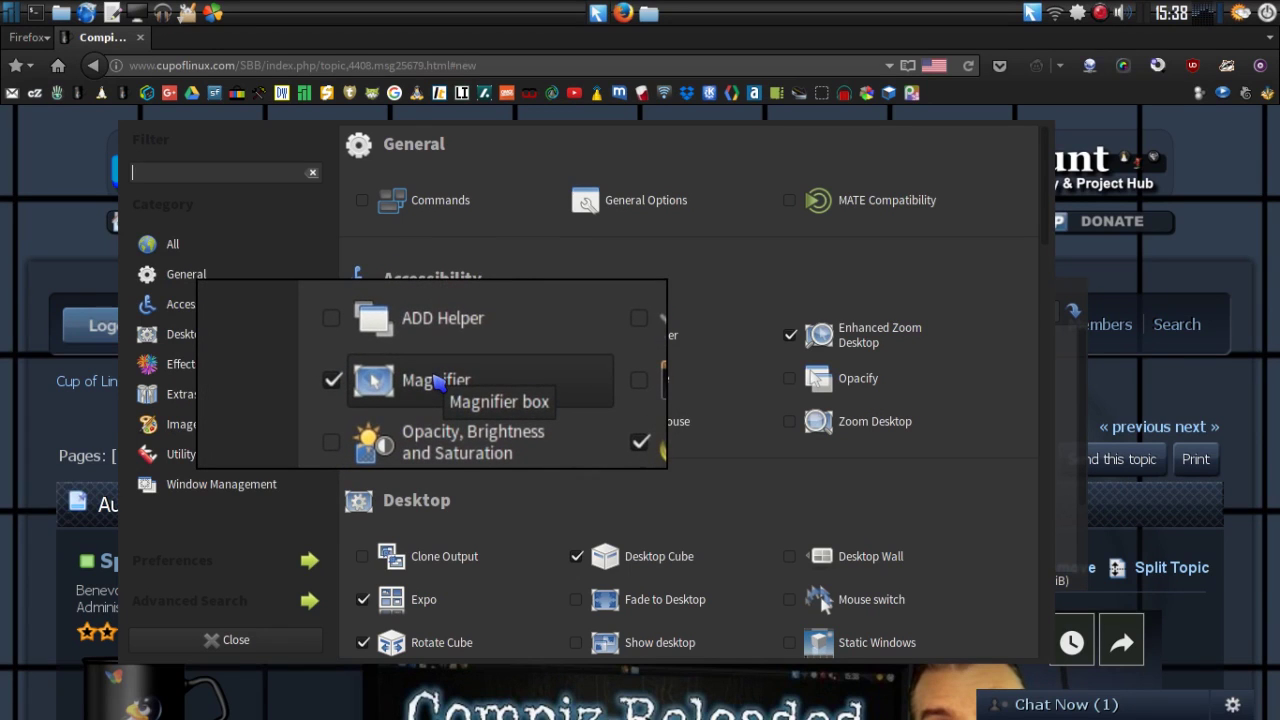
{"action": "left_click", "coordinate": [430, 376]}
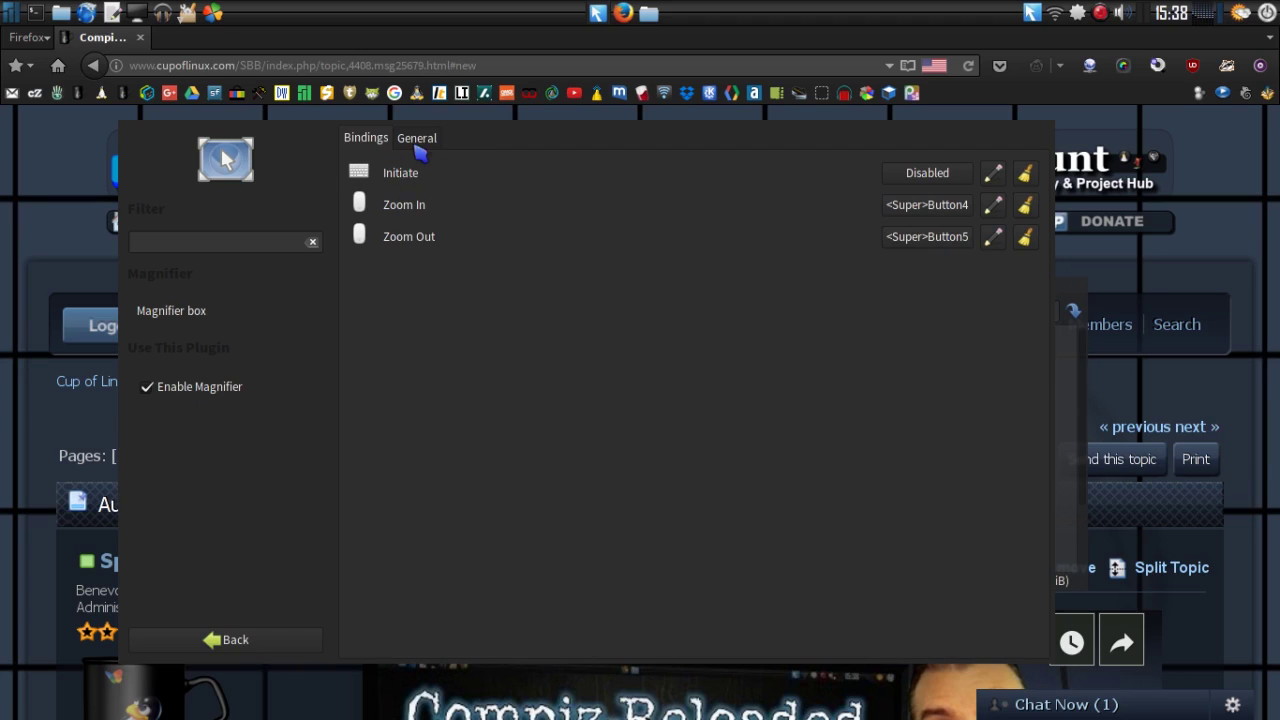
{"action": "left_click", "coordinate": [418, 140]}
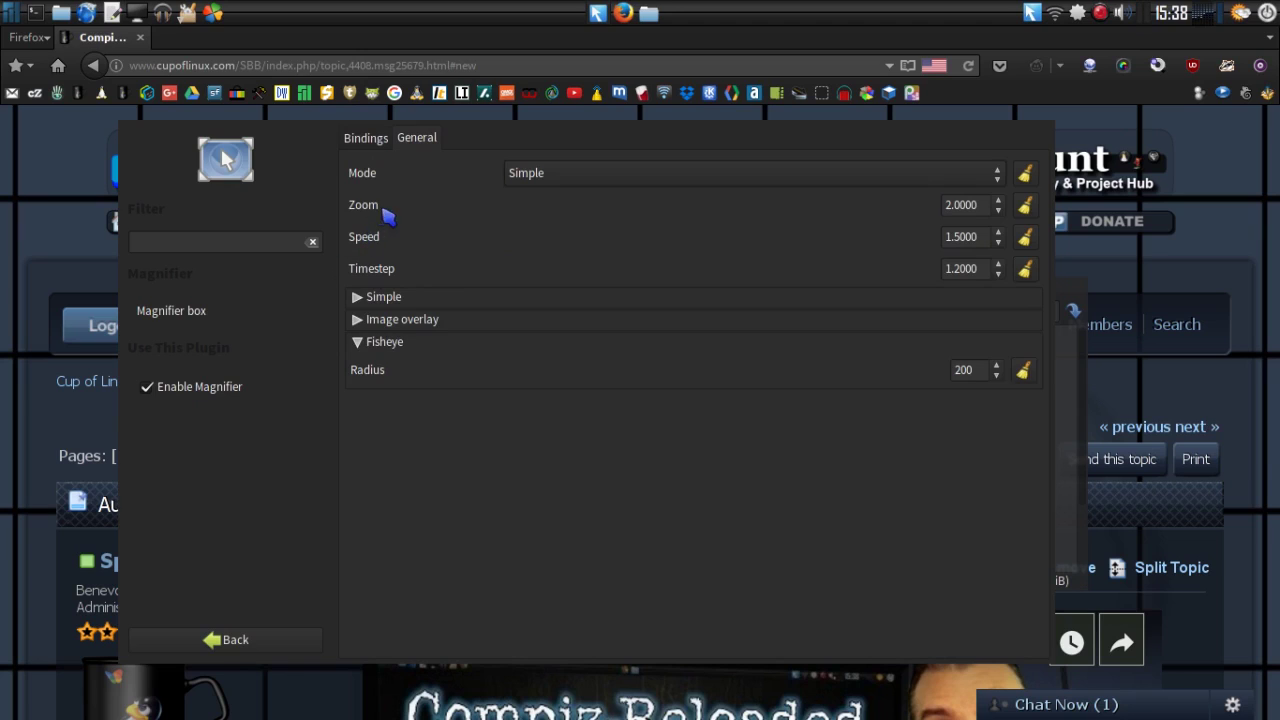
{"action": "left_click", "coordinate": [601, 186]}
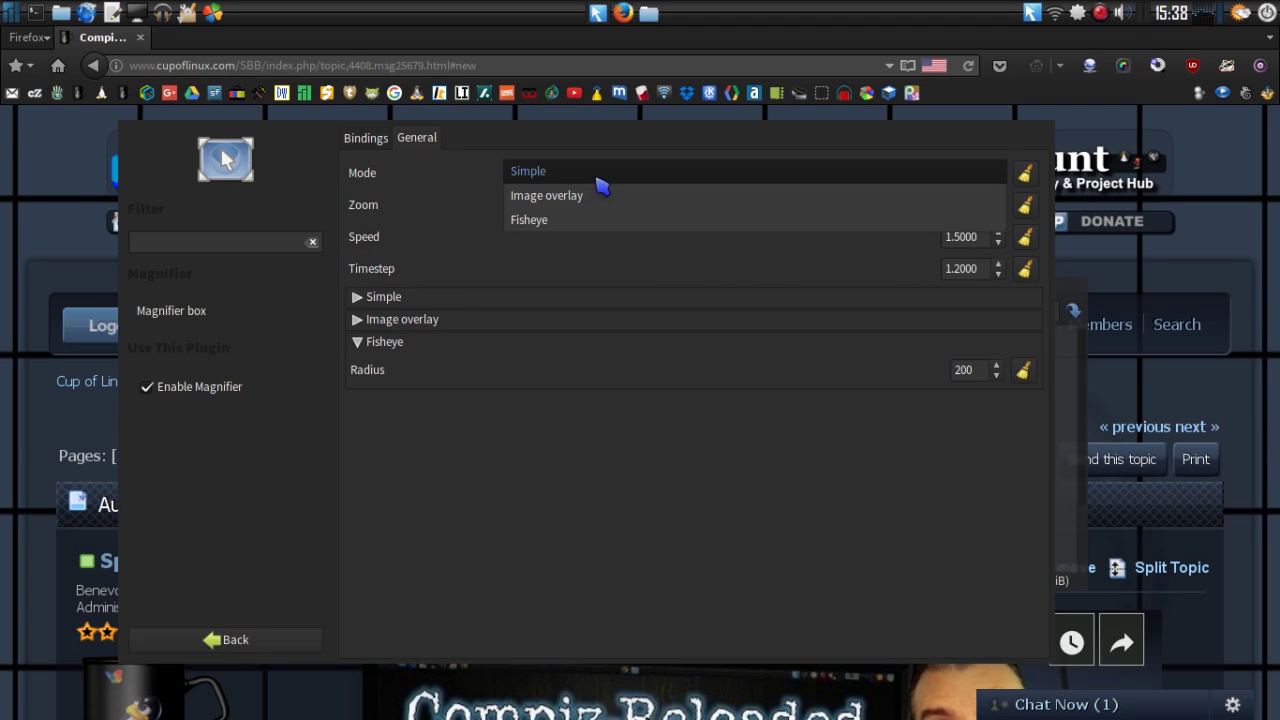
{"action": "left_click", "coordinate": [601, 184]}
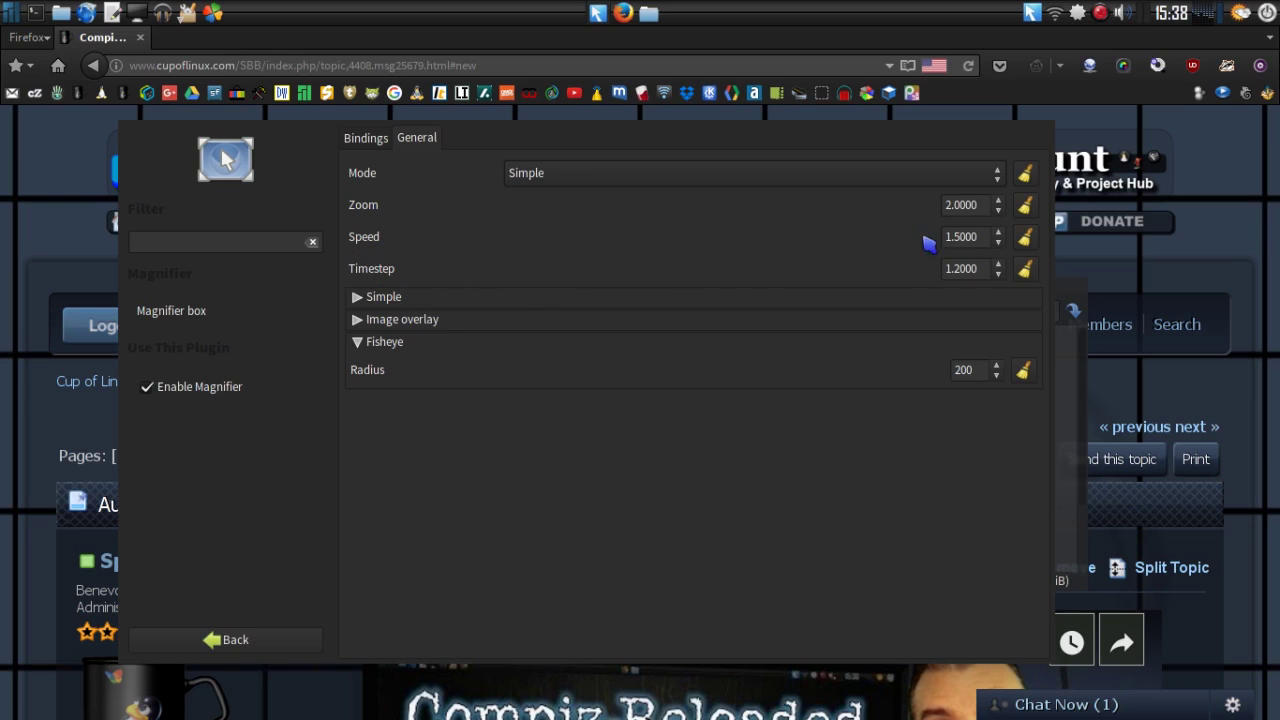
Examine the Magnifier's Simple mode options for size and border, and toggle the magnifier box on and off over them
{"action": "left_click", "coordinate": [355, 300]}
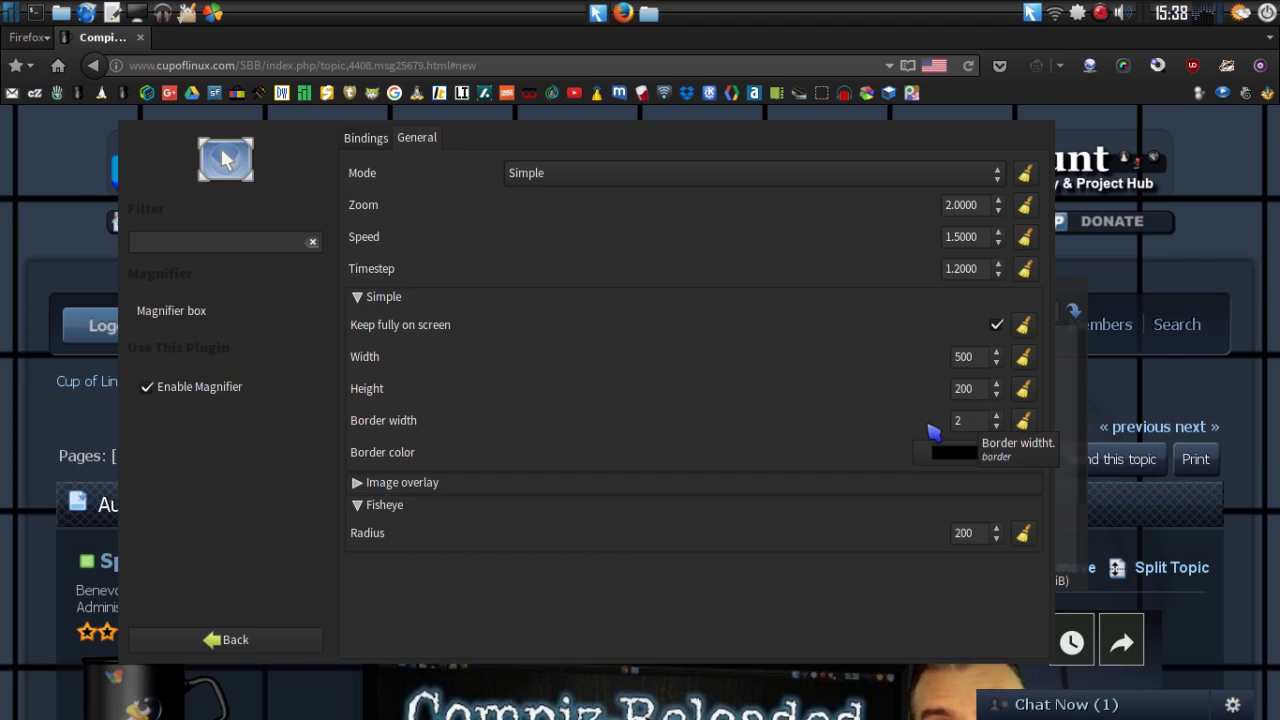
{"action": "key", "text": "super+m"}
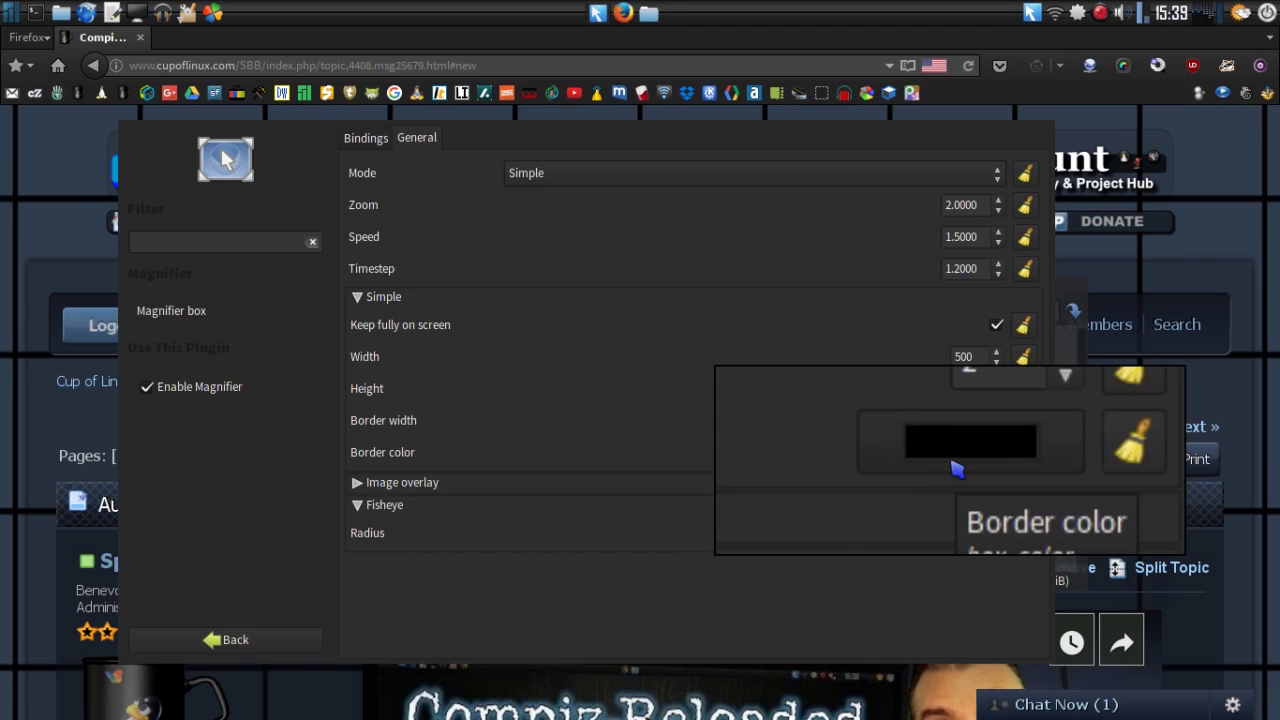
{"action": "key", "text": "super+m"}
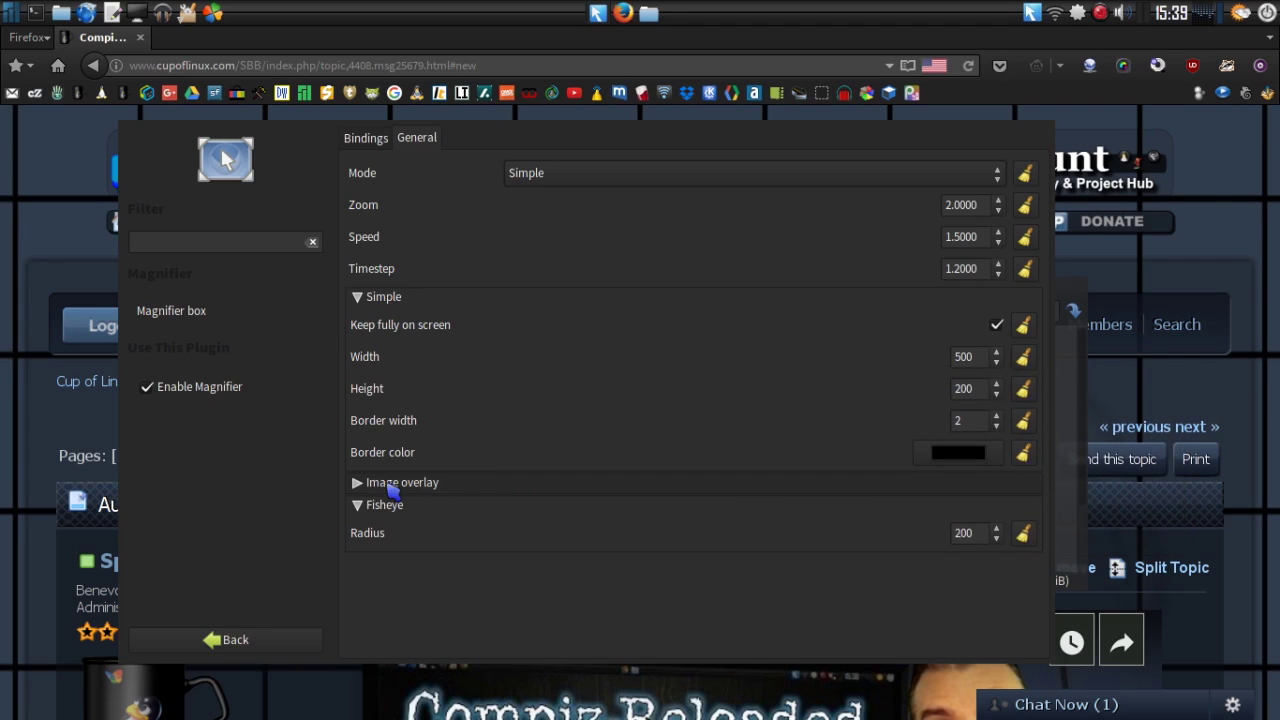
Examine the Magnifier's image overlay and fisheye options, and demonstrate the magnifier box once more over the settings window
{"action": "left_click", "coordinate": [362, 300]}
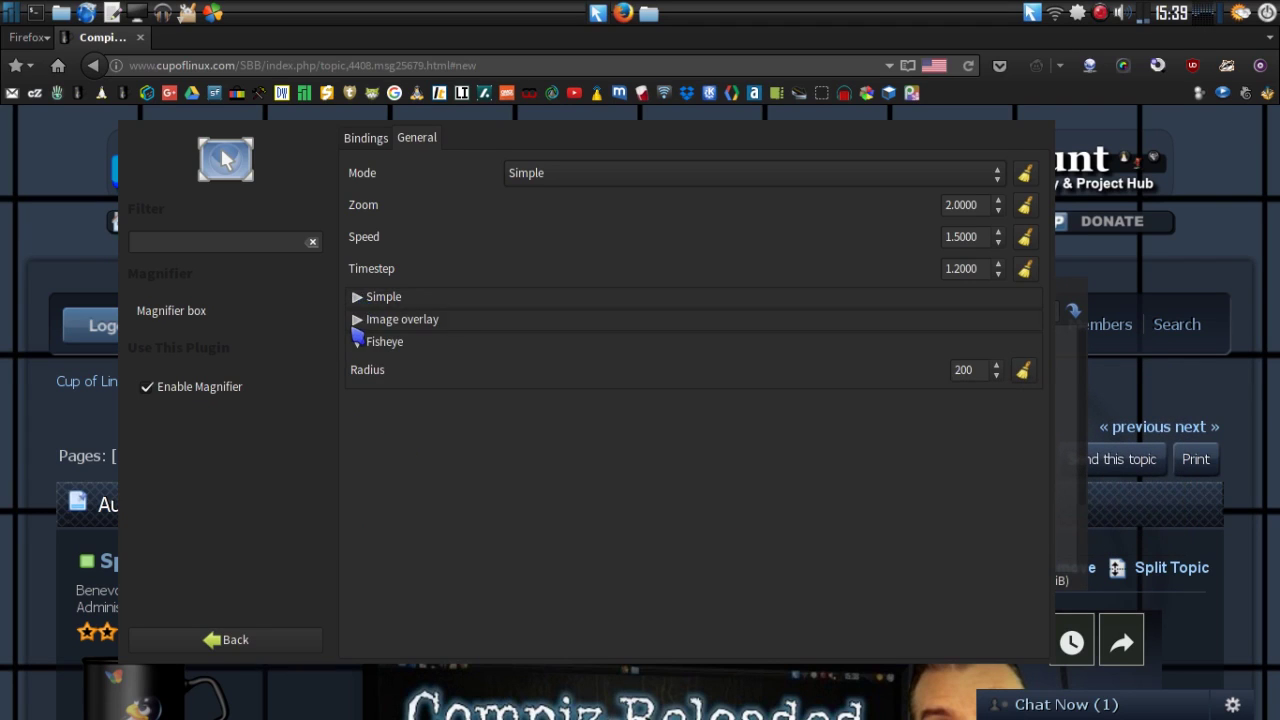
{"action": "left_click", "coordinate": [358, 320]}
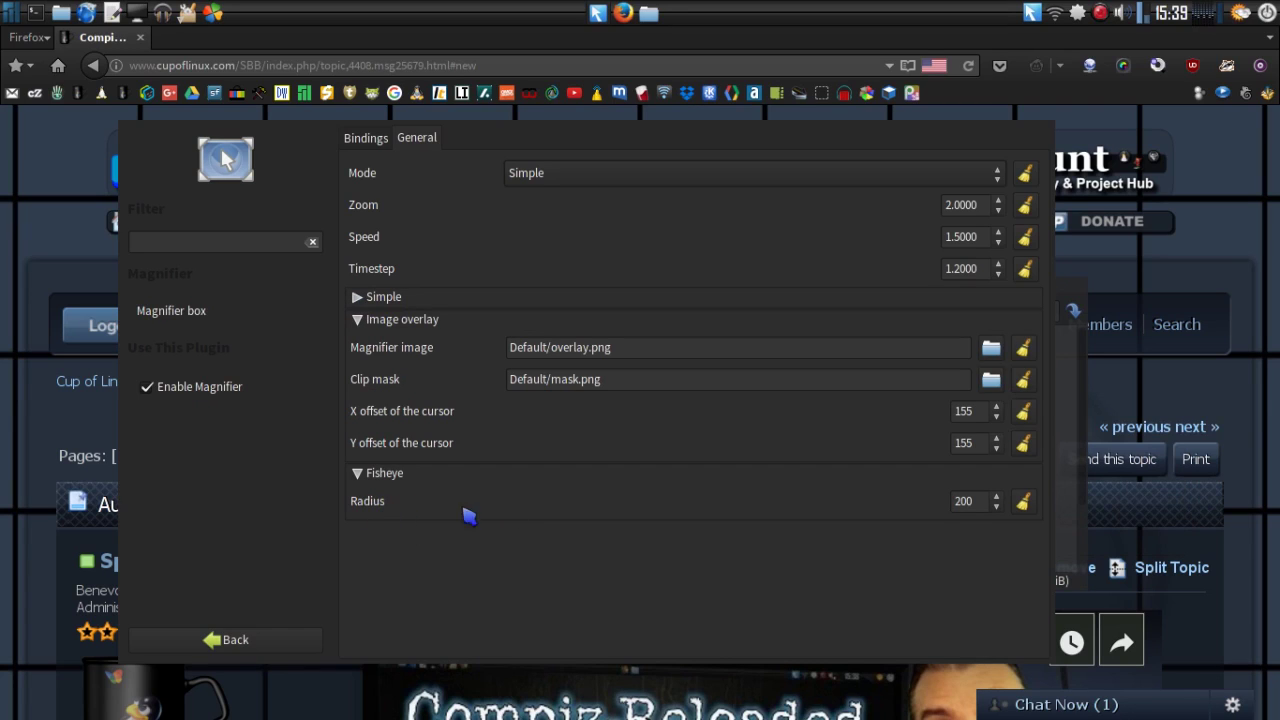
{"action": "left_click", "coordinate": [357, 320]}
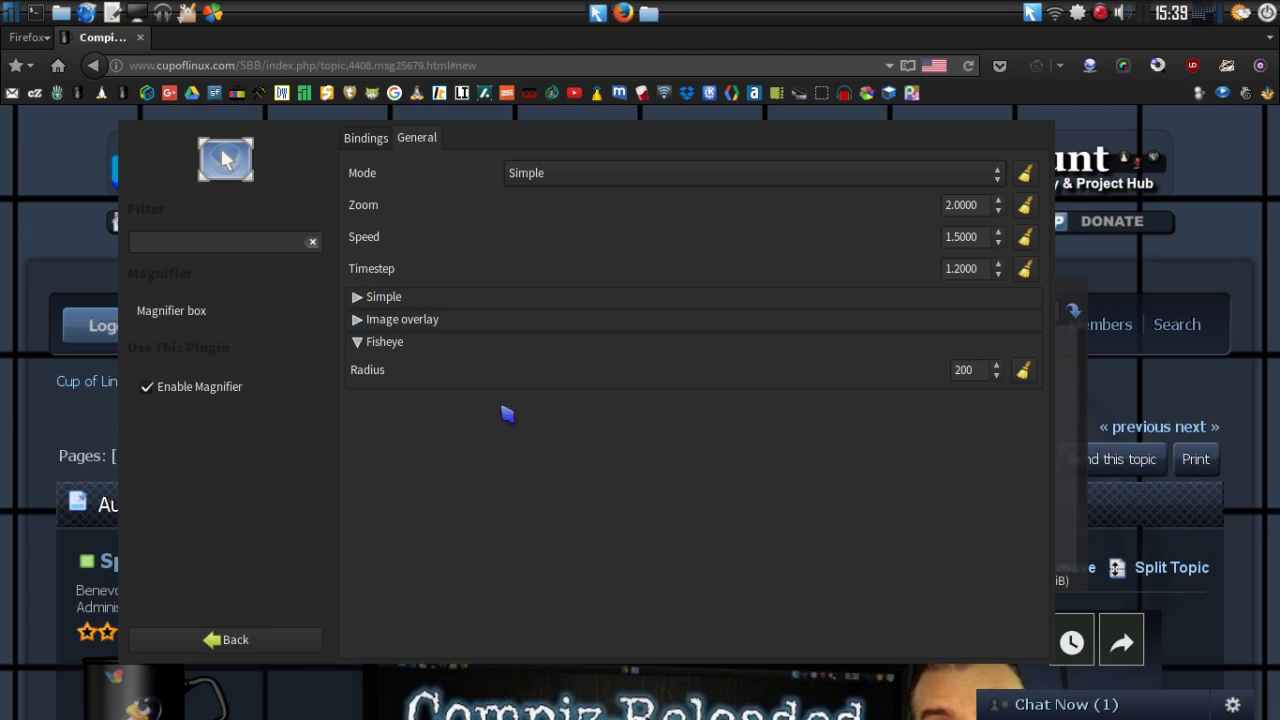
{"action": "key", "text": "super+m"}
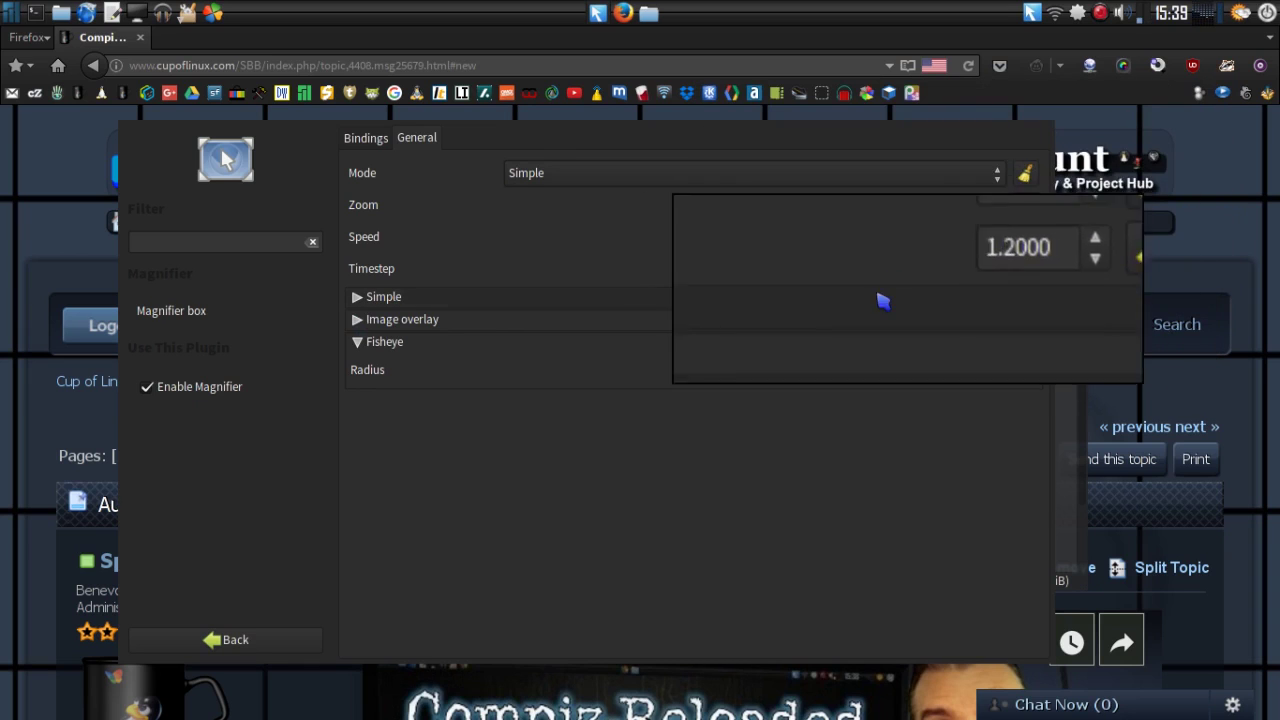
{"action": "key", "text": "super+m"}
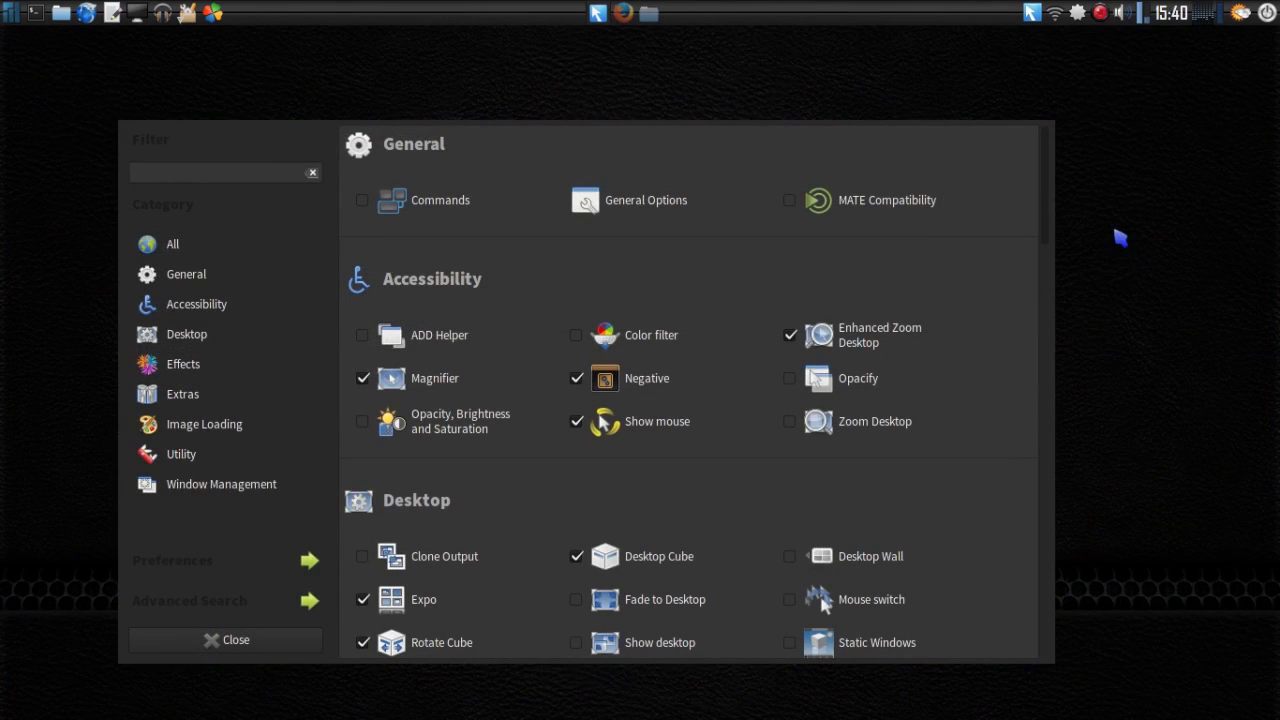
Open the Negative settings and toggle the negative effect for the settings window and for the whole screen
{"action": "left_click", "coordinate": [663, 391]}
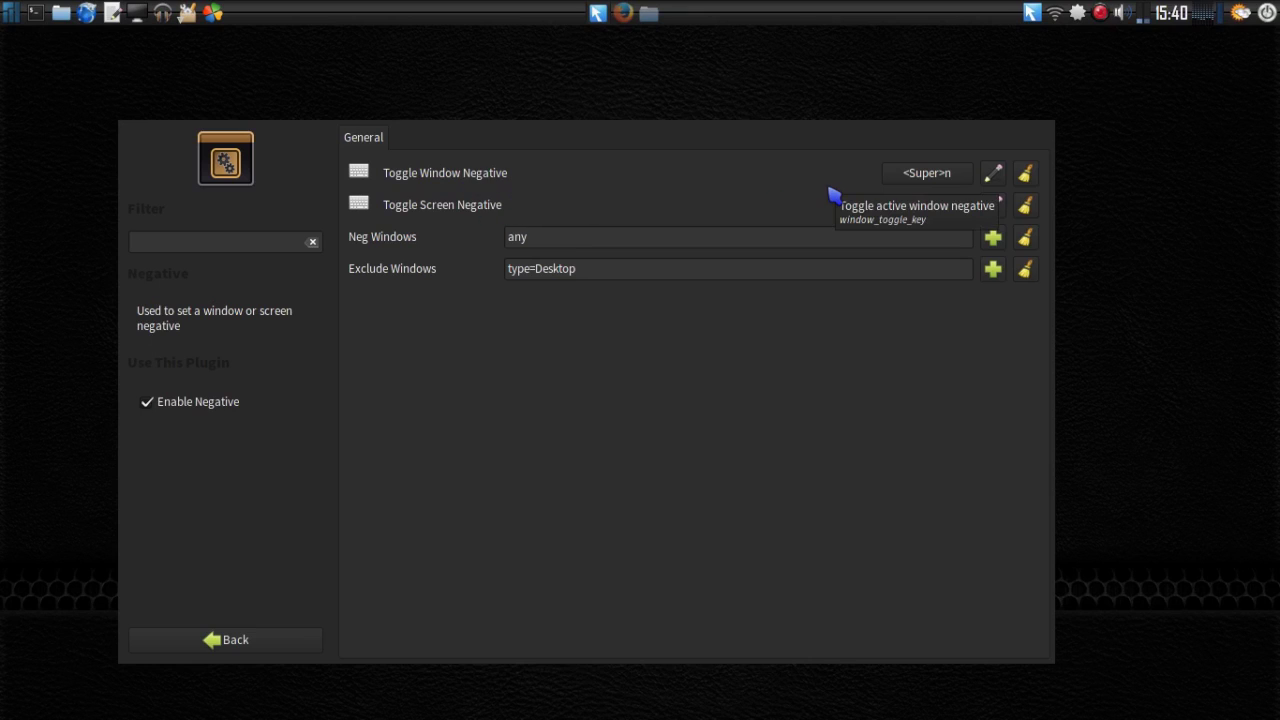
{"action": "key", "text": "super+n"}
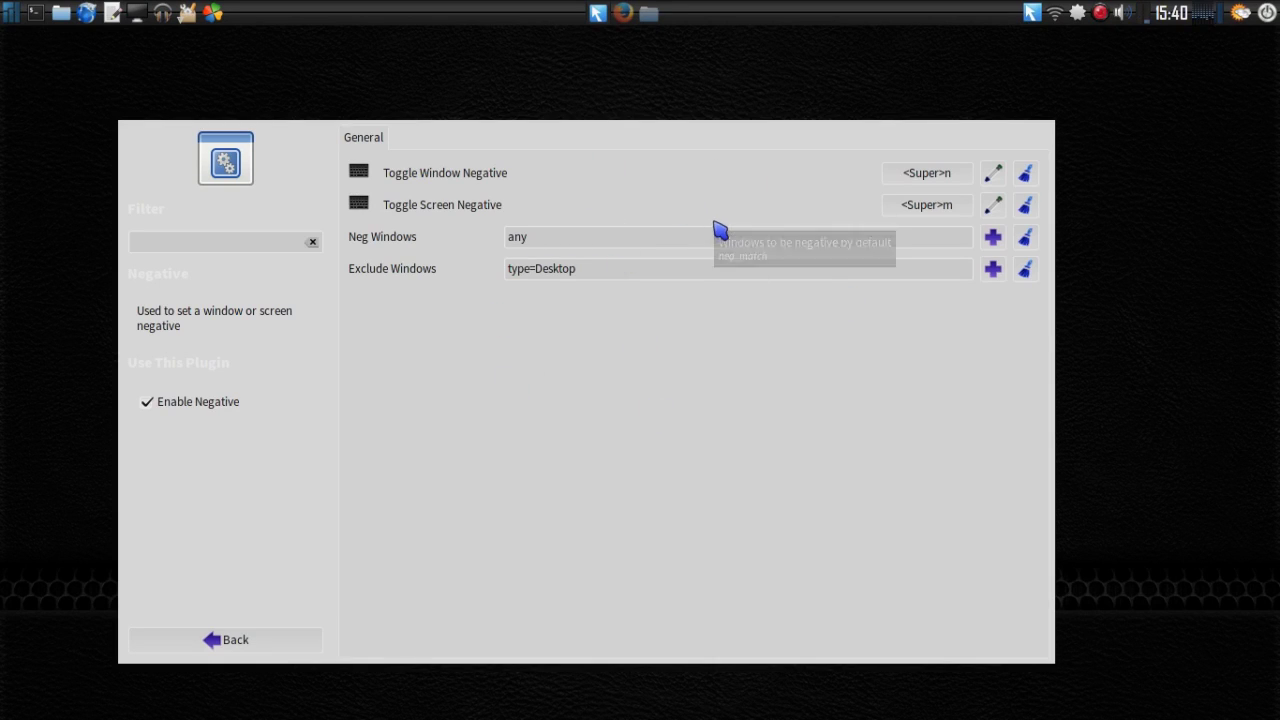
{"action": "key", "text": "super+n"}
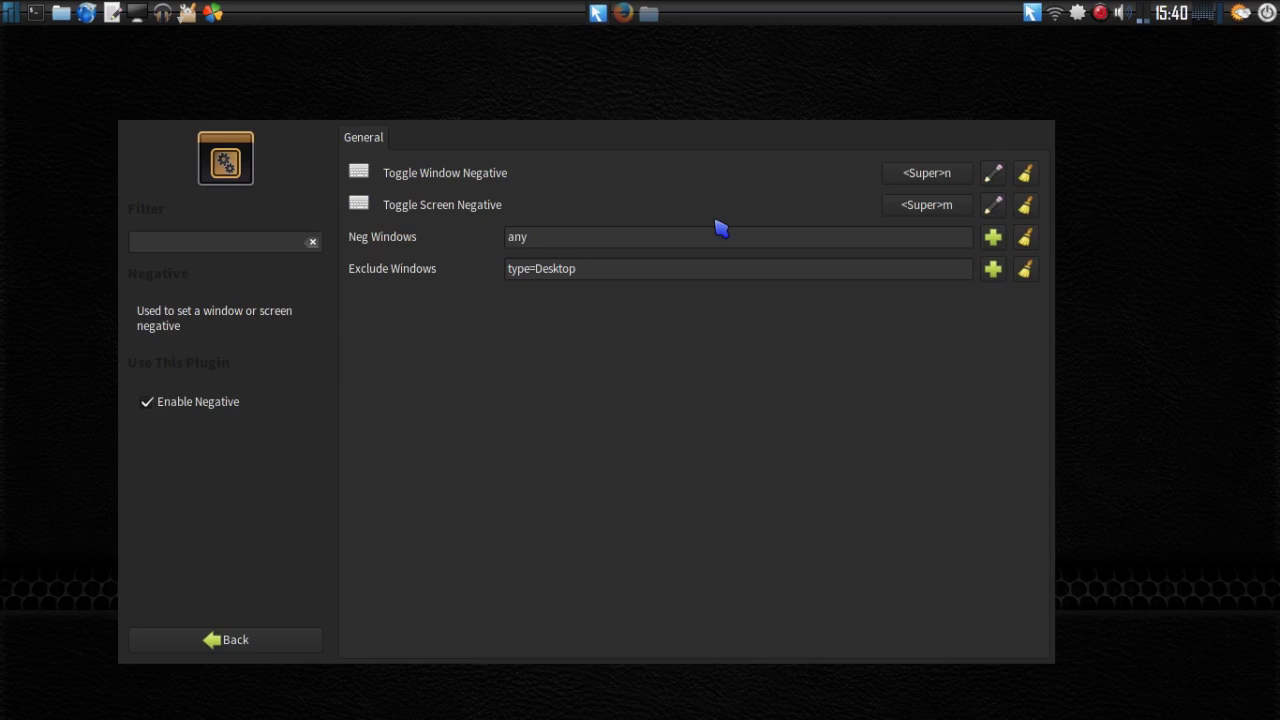
{"action": "key", "text": "super+m"}
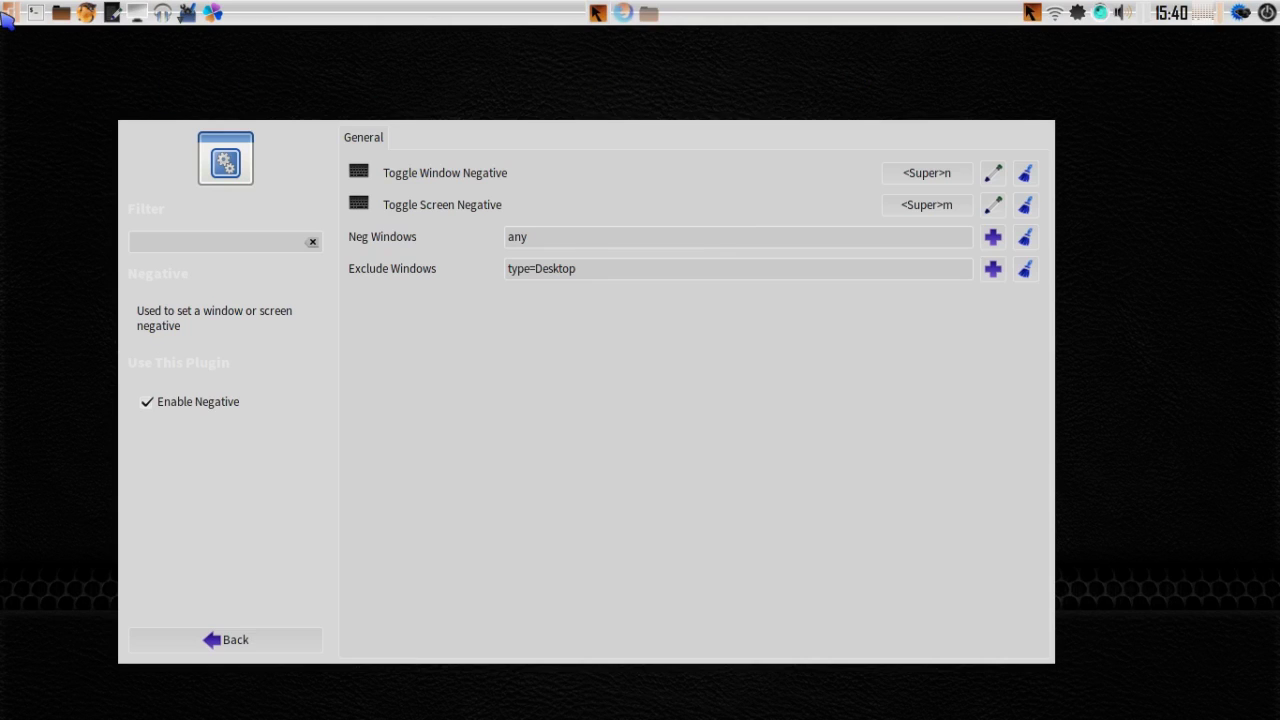
Disable Negative and enable Opacify, open the Opacify settings, and bring the partly covered file manager window to the front
{"action": "mouse_move", "coordinate": [4, 16]}
{"action": "left_click", "coordinate": [187, 14]}
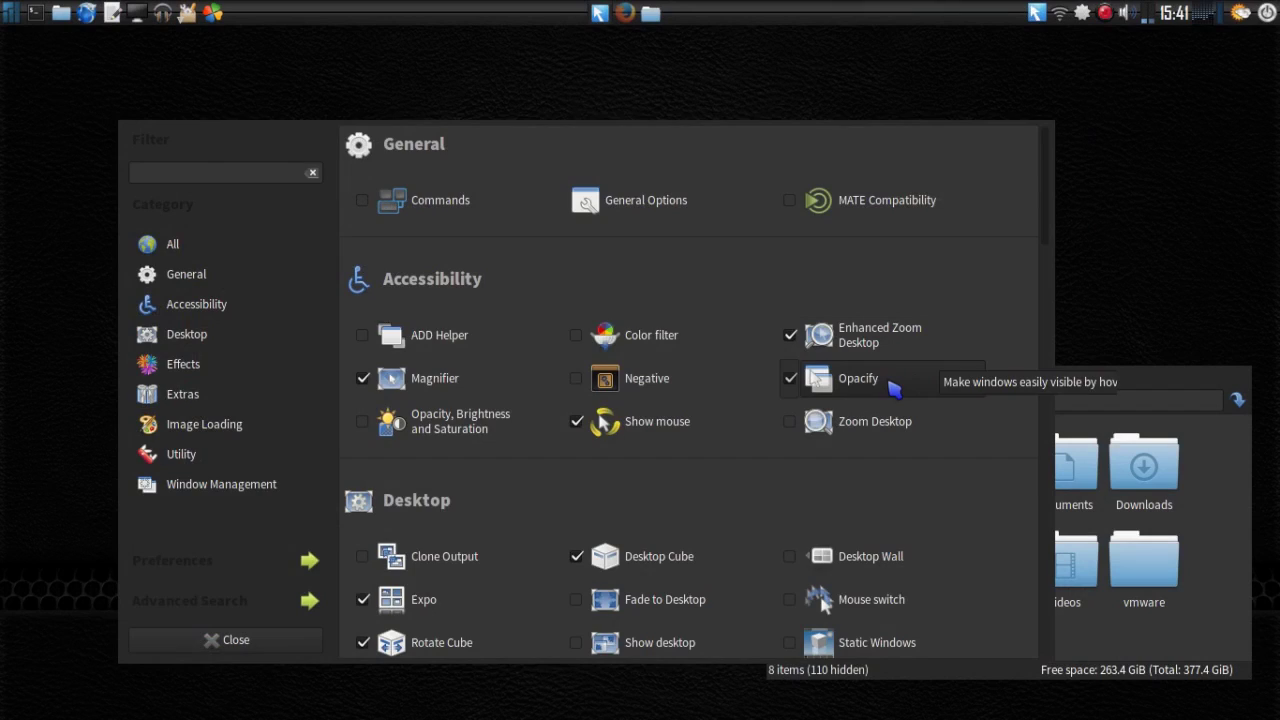
{"action": "left_click", "coordinate": [895, 390]}
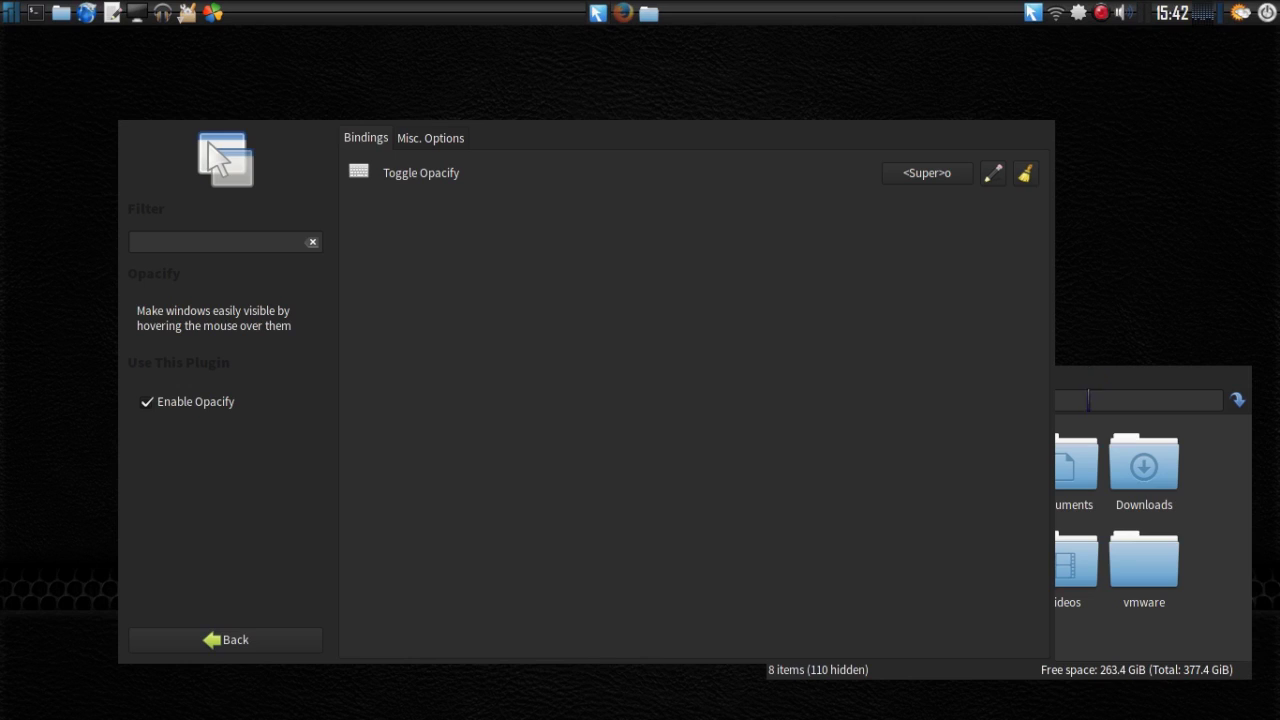
{"action": "left_click", "coordinate": [1104, 394]}
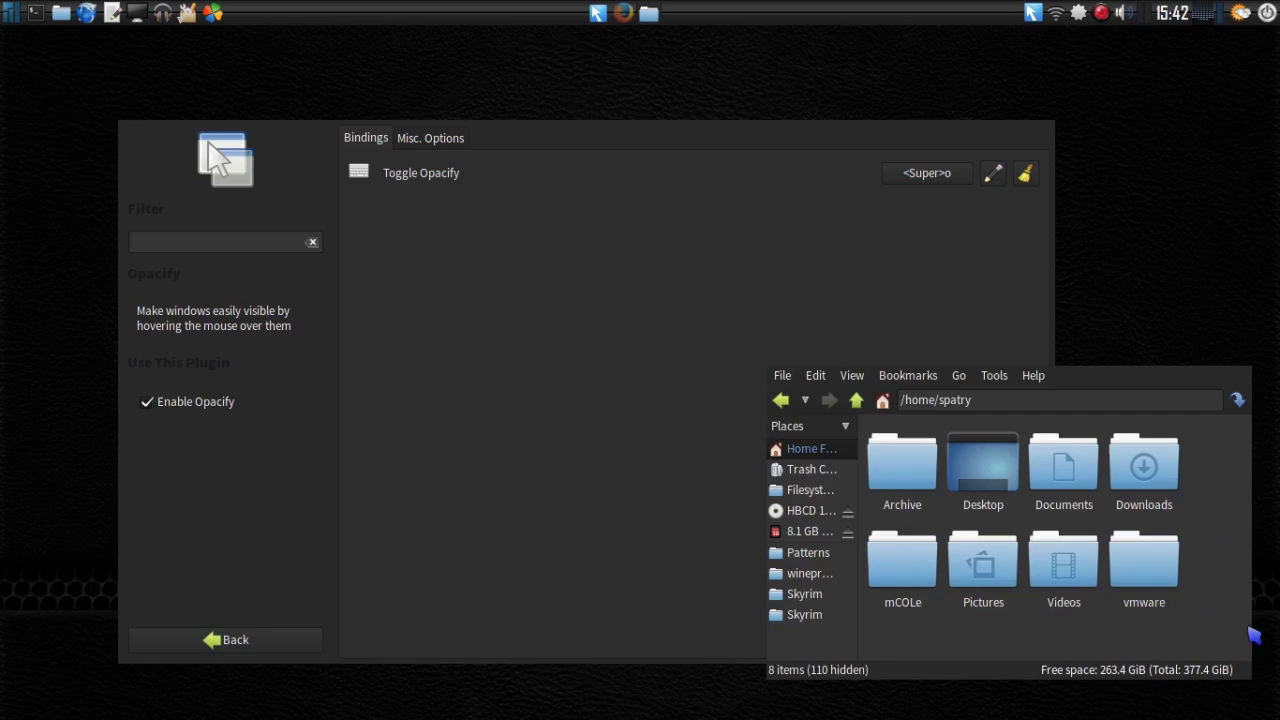
In Opacify's miscellaneous options, set the delay until opacification to 395 and test the fade on the file manager window behind
{"action": "left_click", "coordinate": [431, 146]}
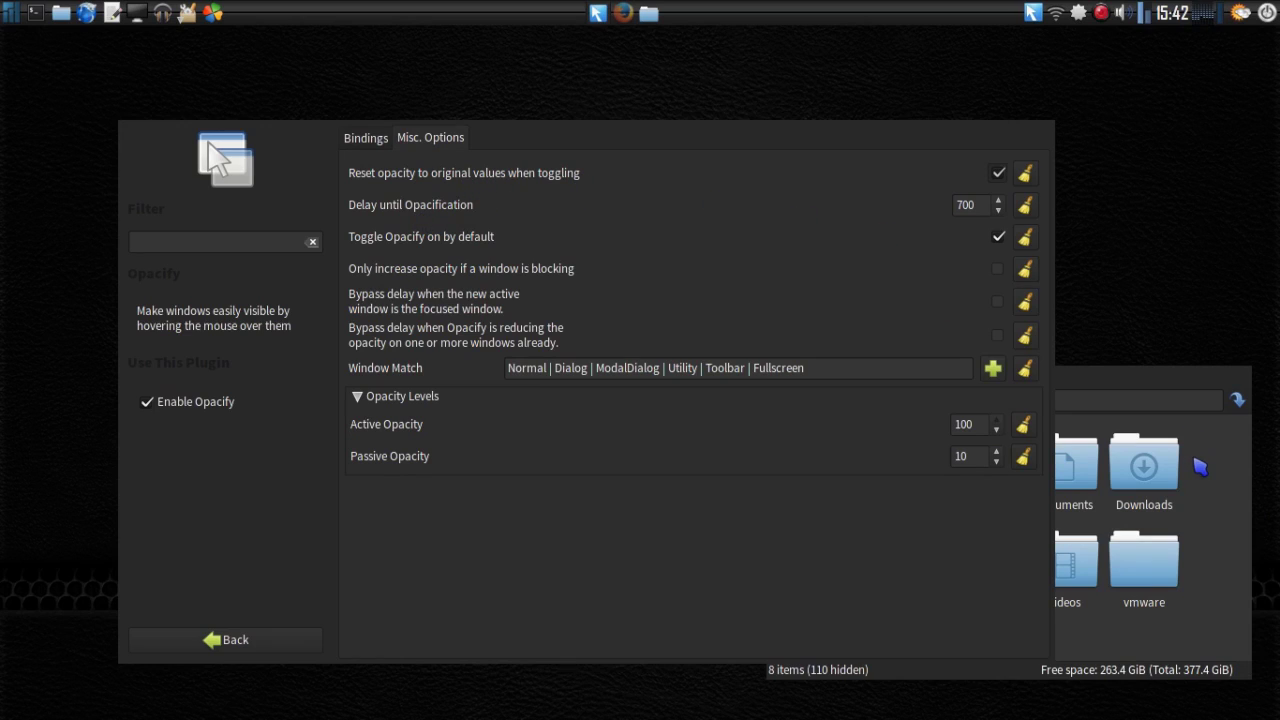
{"action": "mouse_move", "coordinate": [1201, 472]}
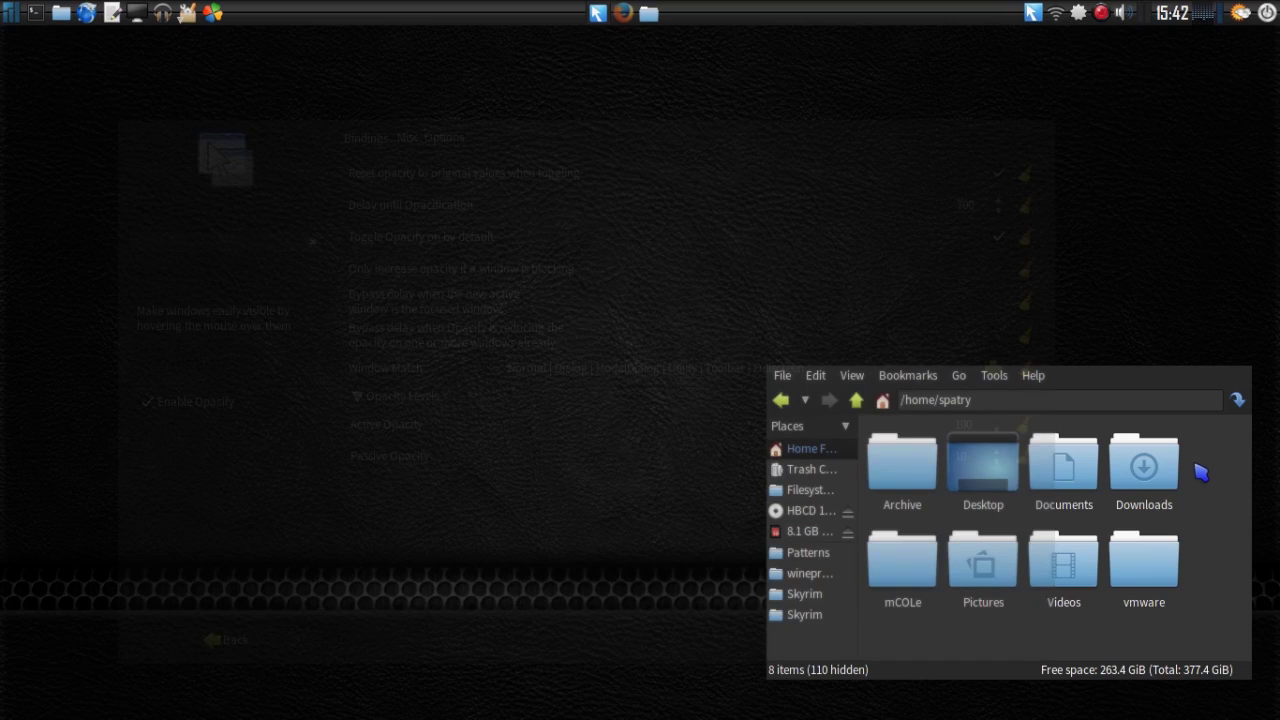
{"action": "mouse_move", "coordinate": [777, 254]}
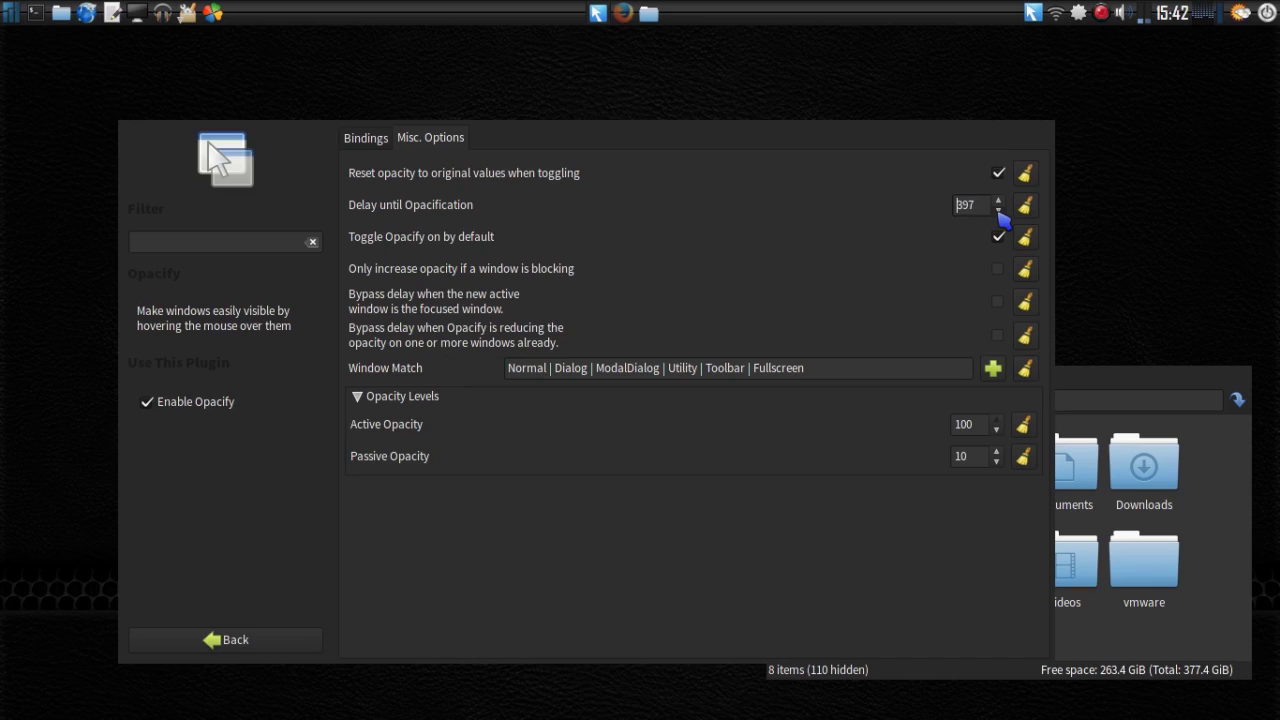
{"action": "mouse_move", "coordinate": [1232, 530]}
{"action": "mouse_move", "coordinate": [1228, 603]}
{"action": "mouse_move", "coordinate": [734, 163]}
{"action": "mouse_move", "coordinate": [438, 253]}
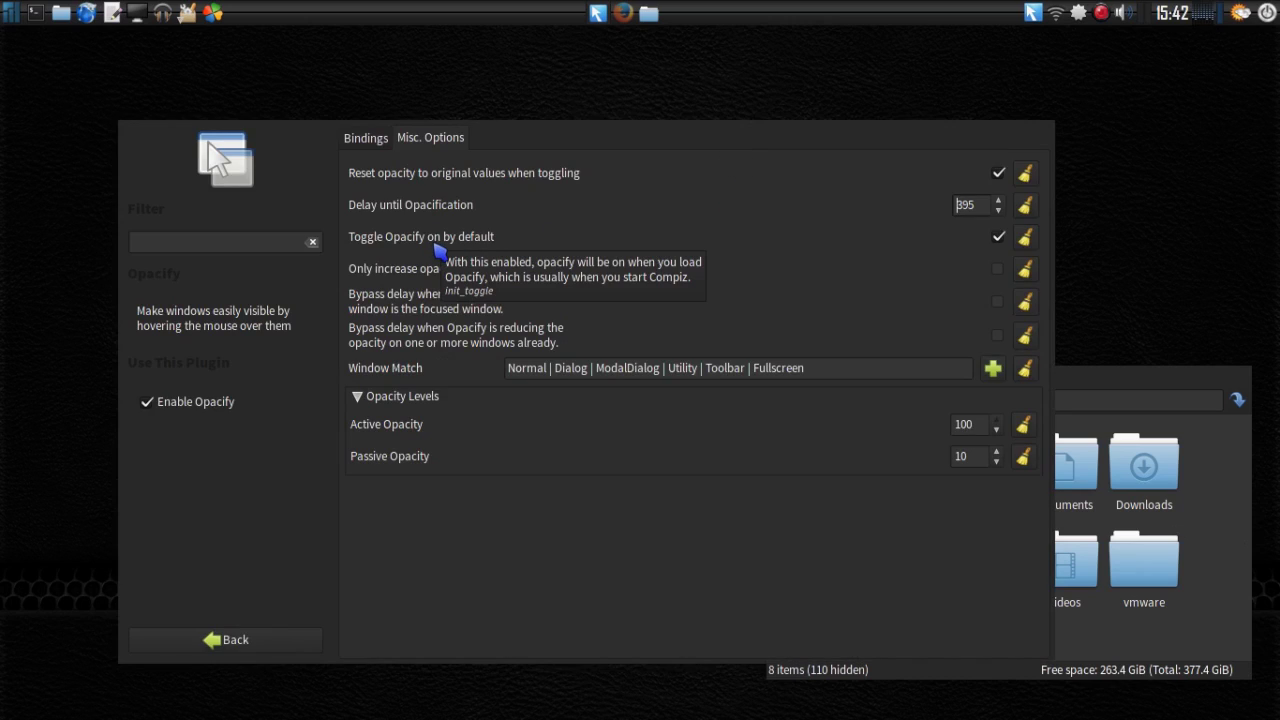
Review Opacify's remaining options and opacity levels, and demonstrate the passive opacity by revealing the file manager behind the settings window
{"action": "mouse_move", "coordinate": [450, 281]}
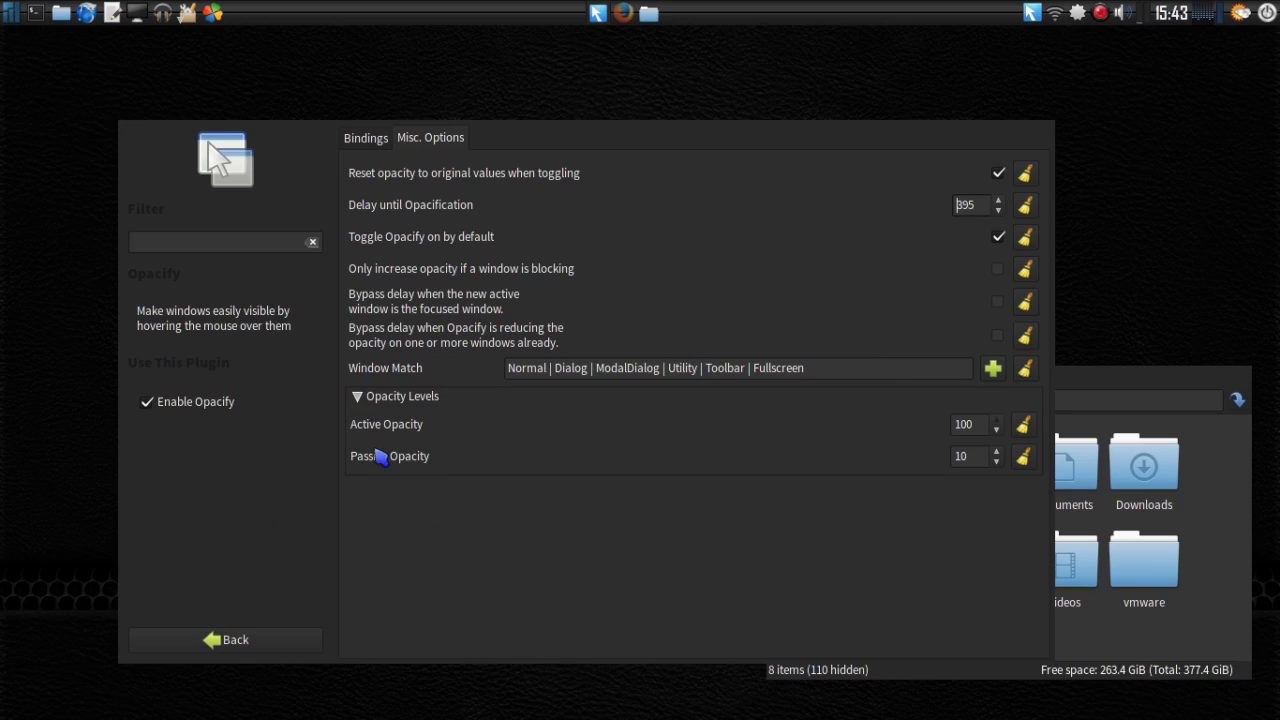
{"action": "mouse_move", "coordinate": [1068, 446]}
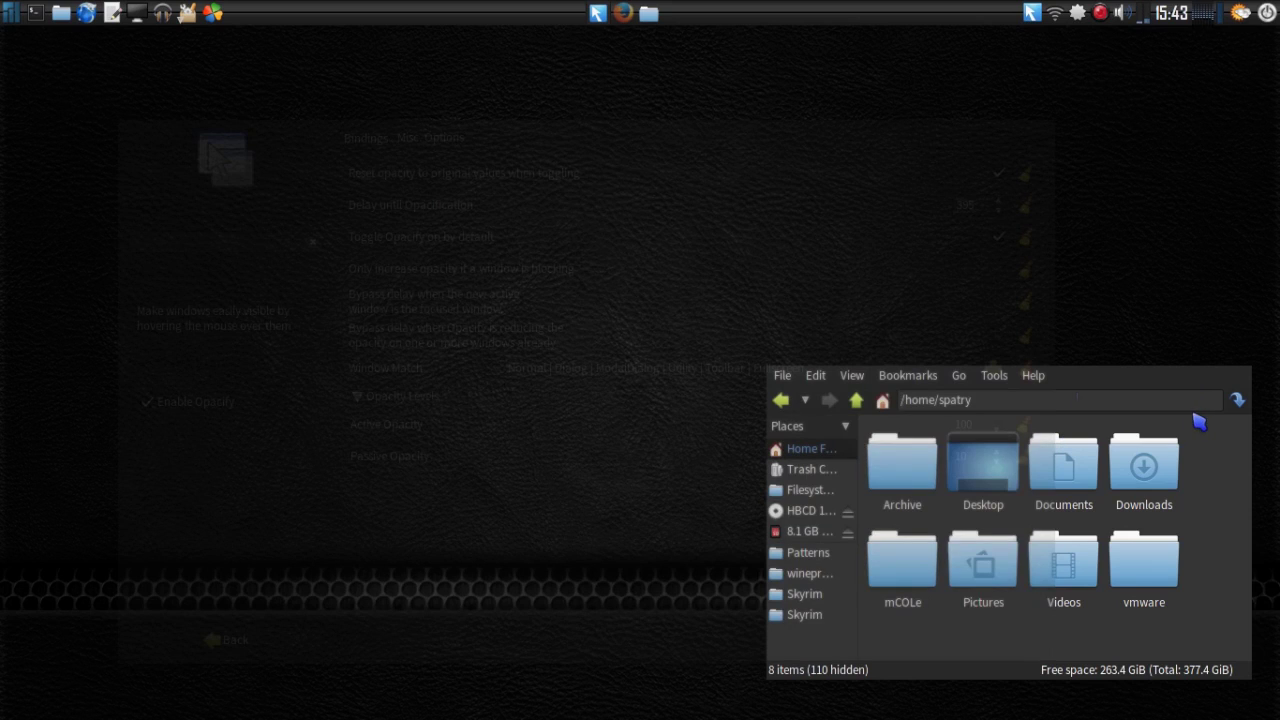
{"action": "mouse_move", "coordinate": [634, 246]}
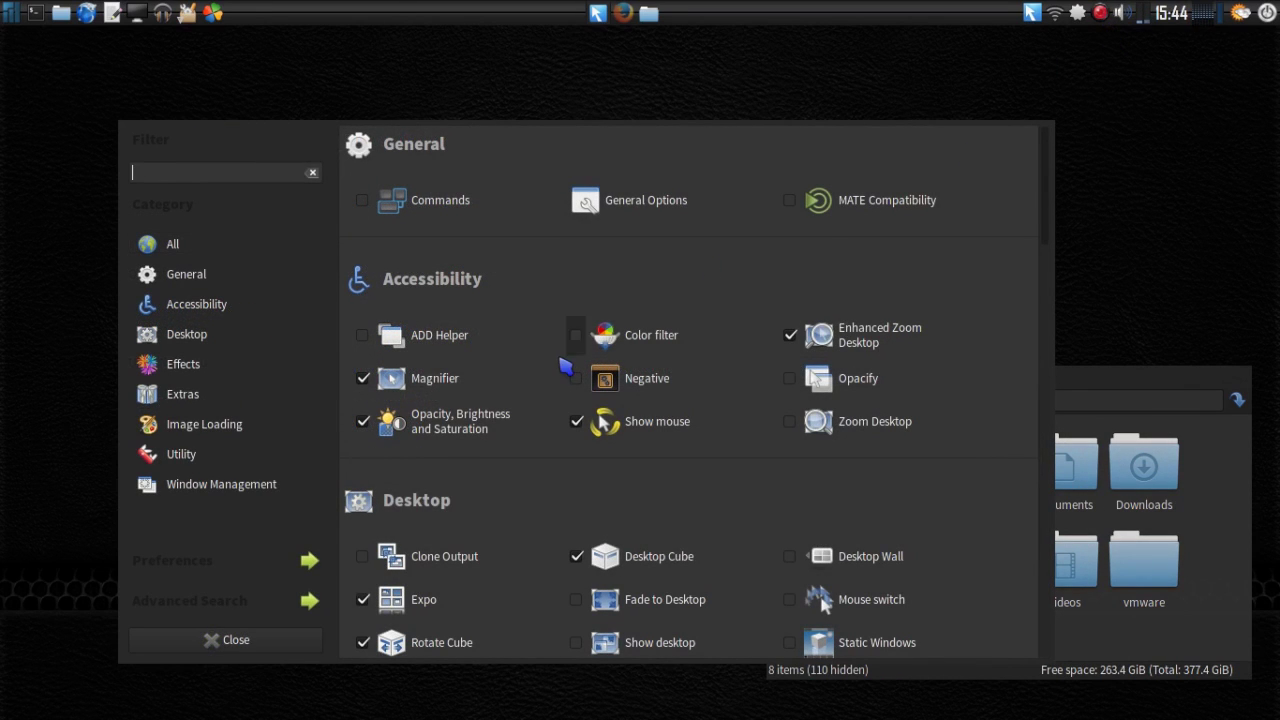
Open the Opacity, Brightness and Saturation settings, and demonstrate lowering and restoring the settings window's opacity twice
{"action": "left_click", "coordinate": [484, 431]}
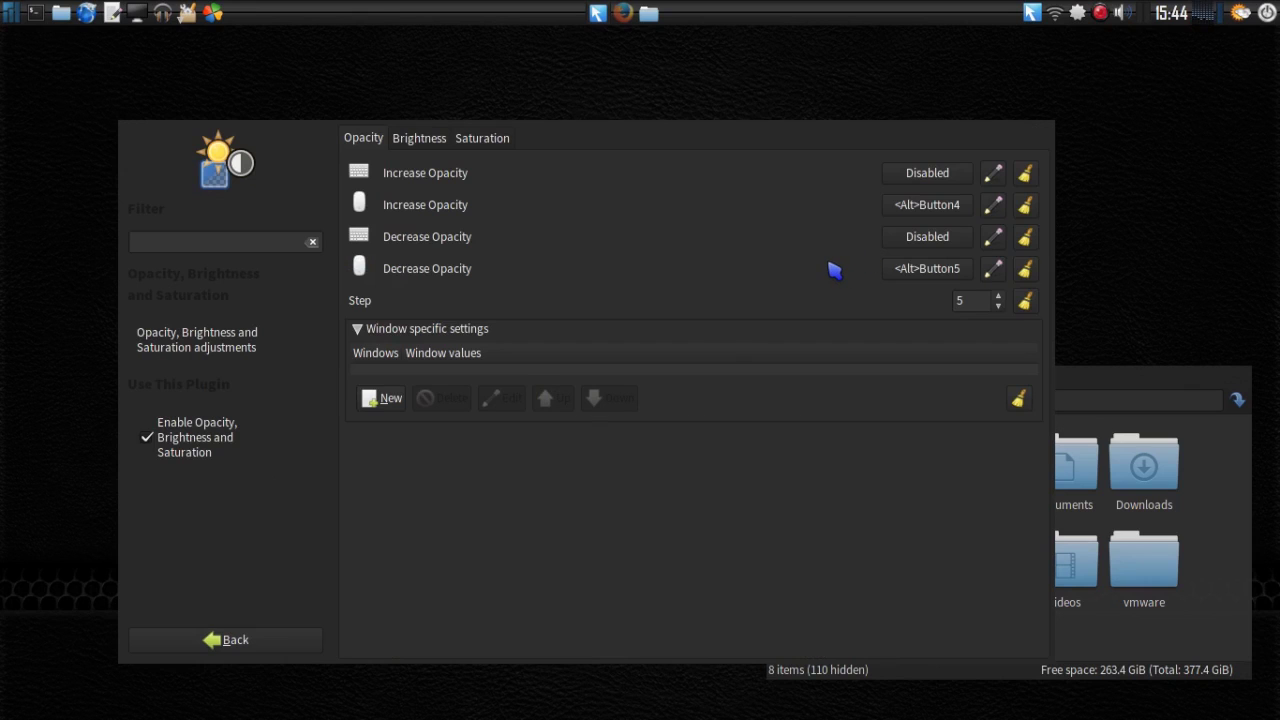
{"action": "scroll", "coordinate": [834, 270], "scroll_direction": "down", "scroll_amount": 8, "text": "alt"}
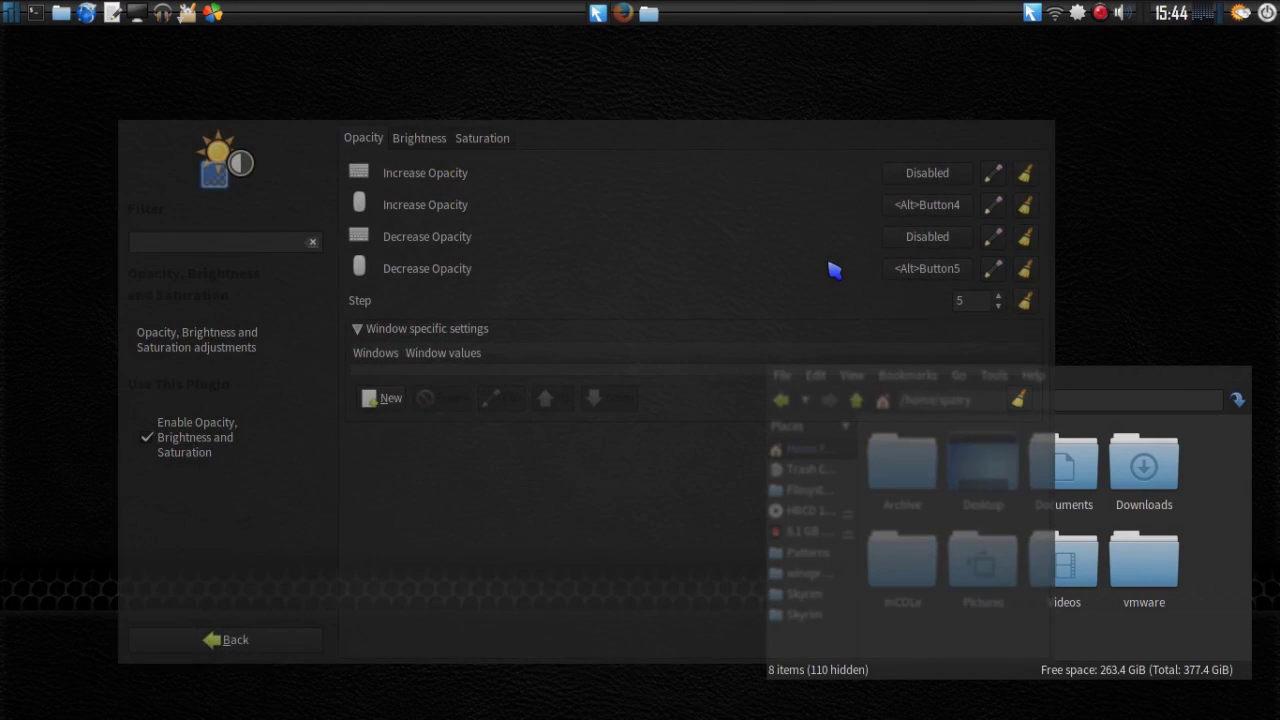
{"action": "scroll", "coordinate": [834, 270], "scroll_direction": "up", "scroll_amount": 4, "text": "alt"}
{"action": "scroll", "coordinate": [834, 270], "scroll_direction": "down", "scroll_amount": 4, "text": "alt"}
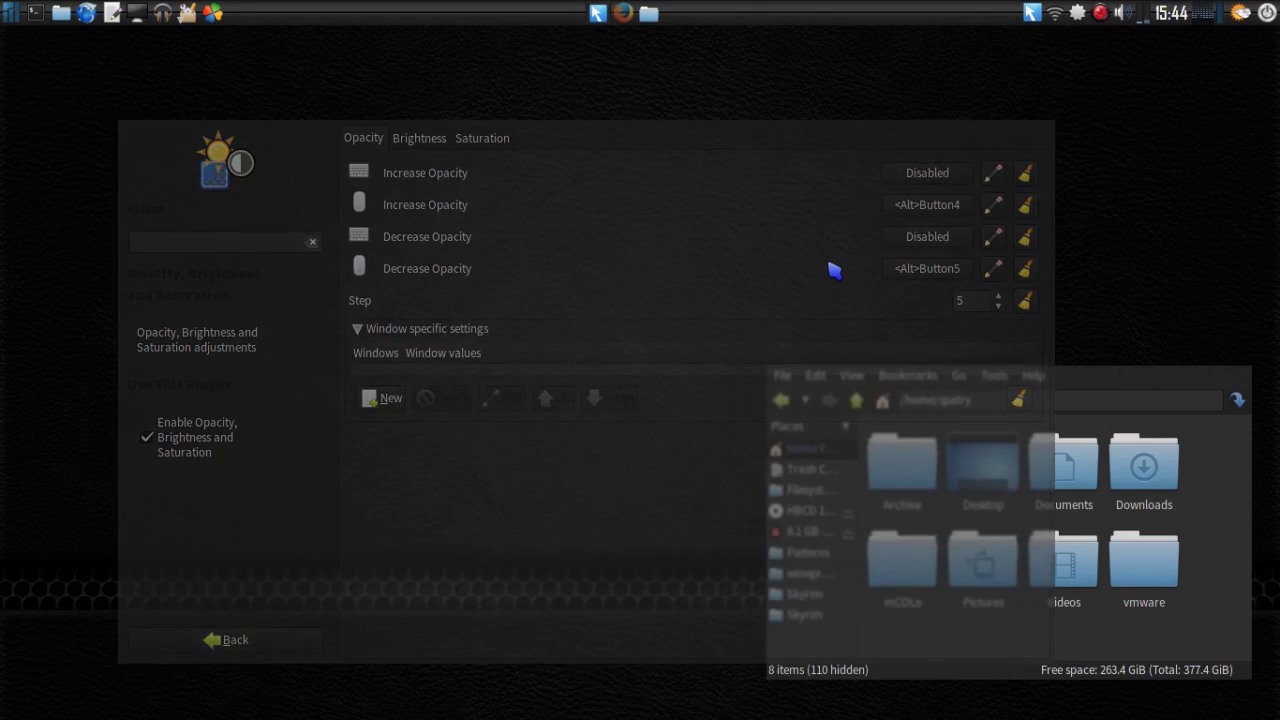
{"action": "scroll", "coordinate": [834, 270], "scroll_direction": "up", "scroll_amount": 5, "text": "alt"}
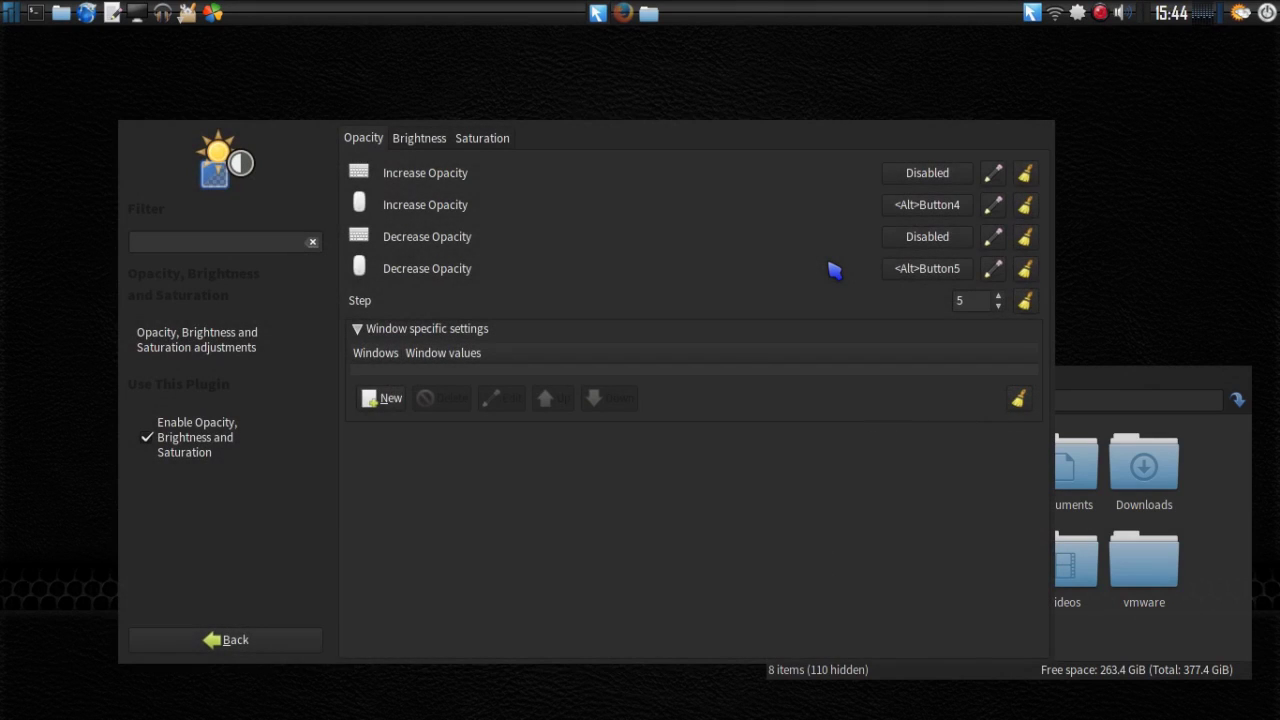
Review the Brightness and Saturation shortcut settings of the plugin and return to its Opacity settings
{"action": "left_click", "coordinate": [419, 142]}
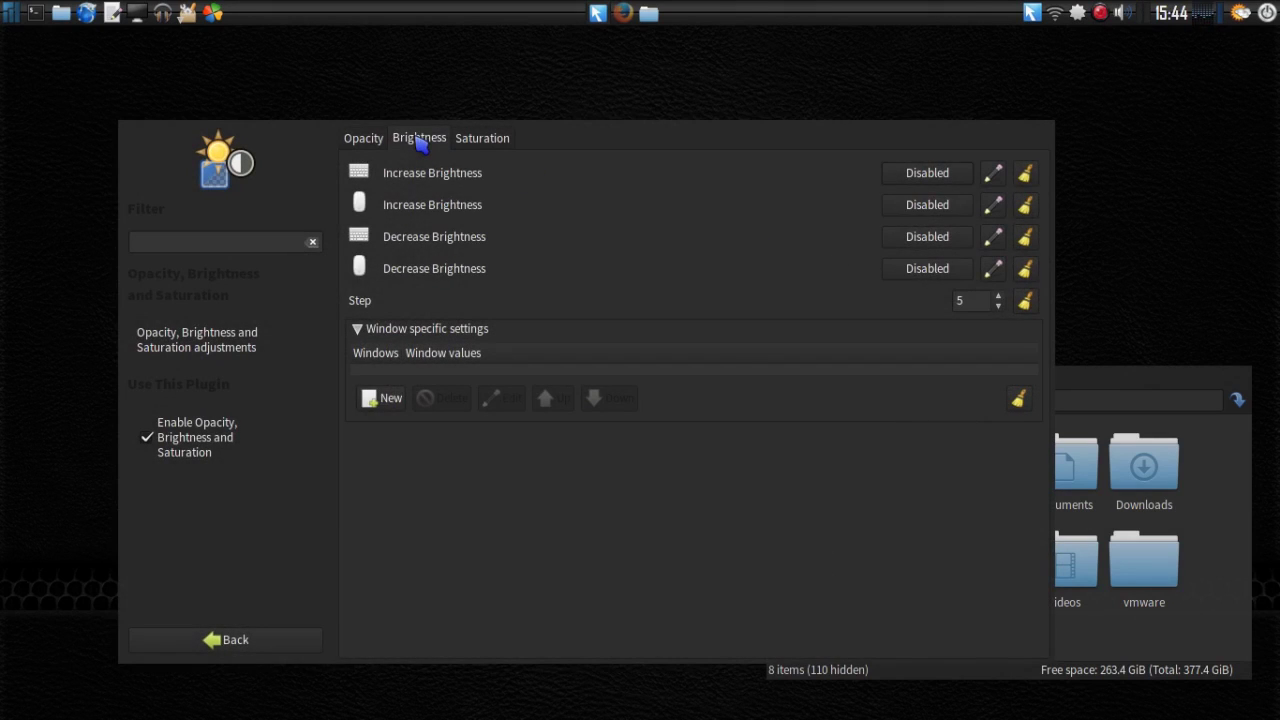
{"action": "left_click", "coordinate": [503, 142]}
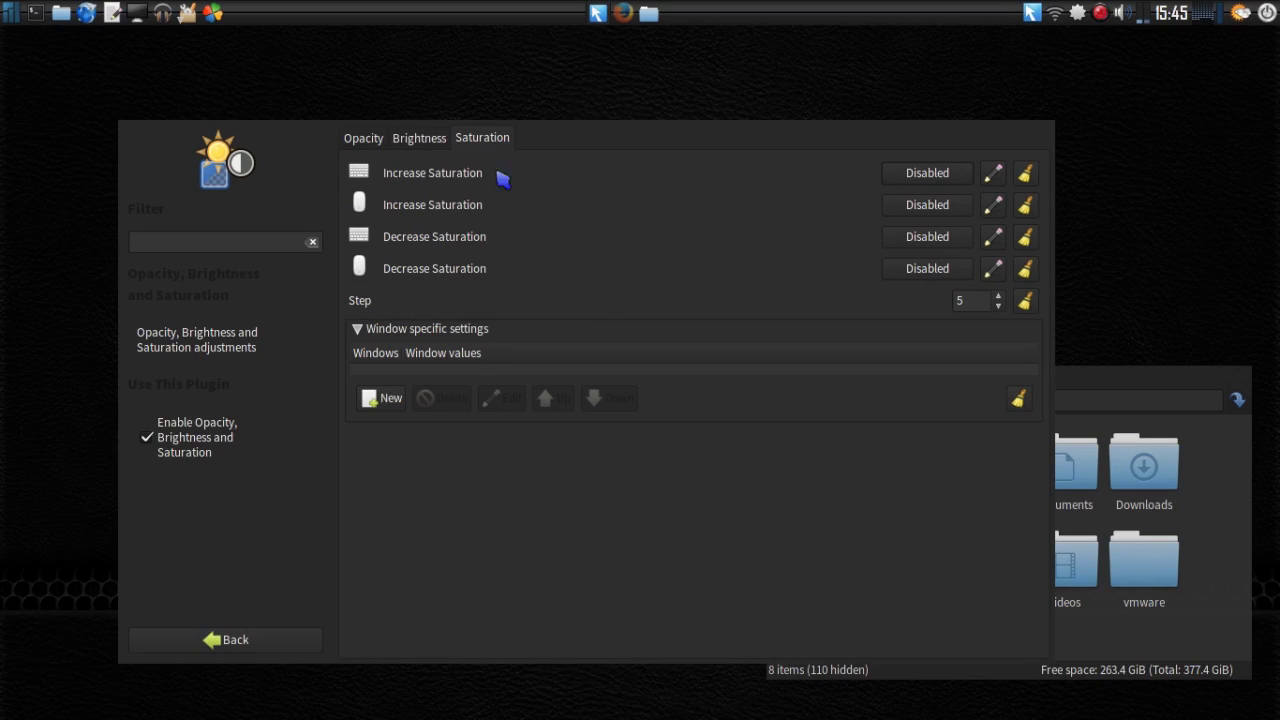
{"action": "left_click", "coordinate": [368, 145]}
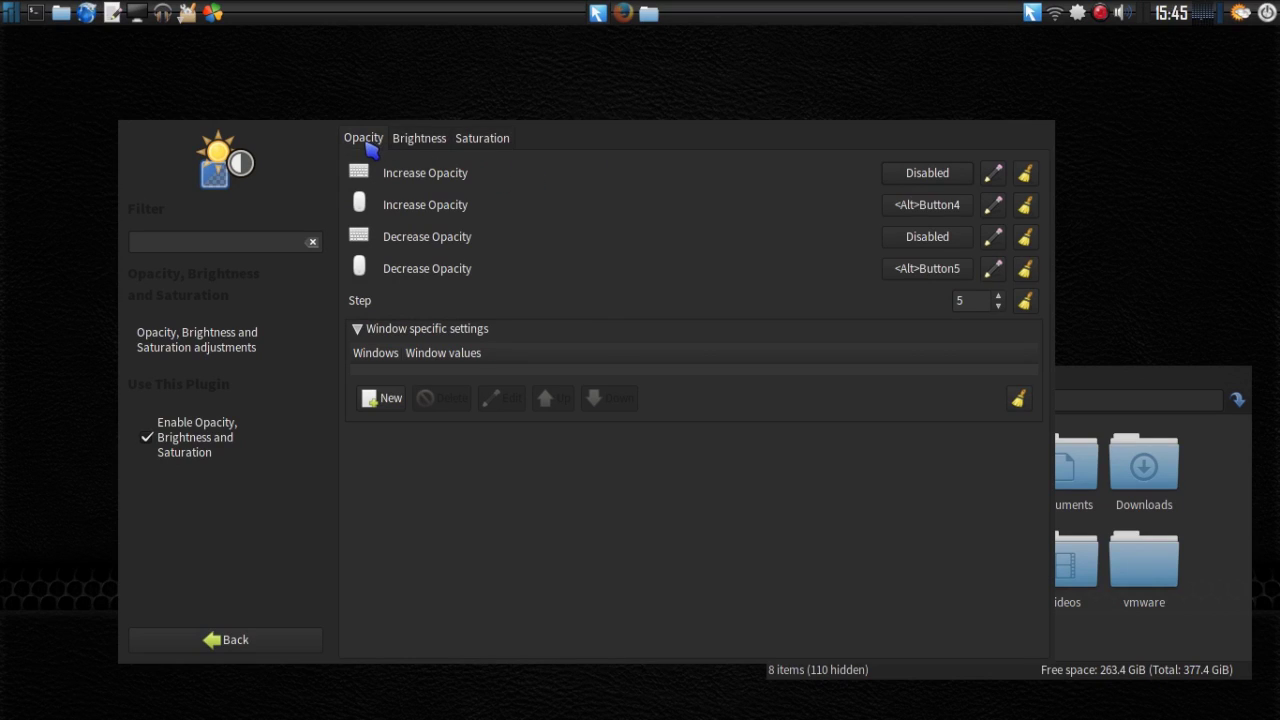
Start a new window-specific opacity entry, try out its window value, and close the entry dialog
{"action": "left_click", "coordinate": [385, 398]}
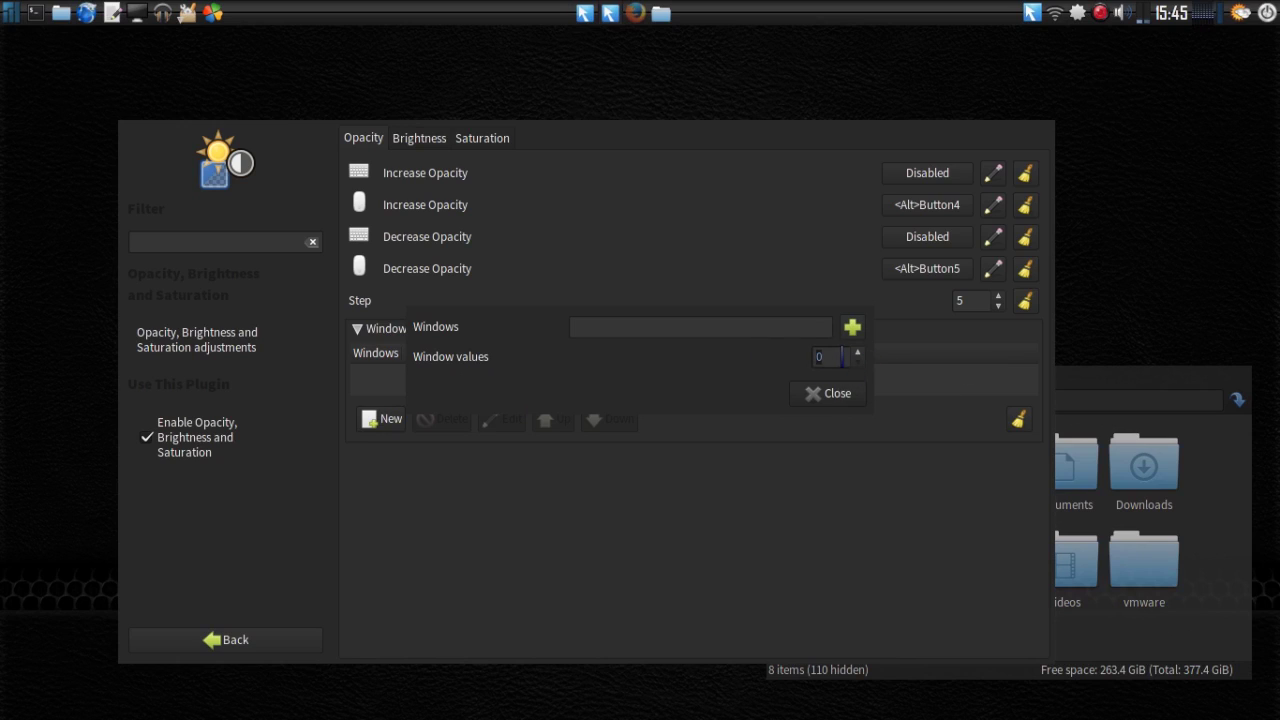
{"action": "type", "text": "2"}
{"action": "double_click", "coordinate": [839, 361]}
{"action": "left_click", "coordinate": [830, 395]}
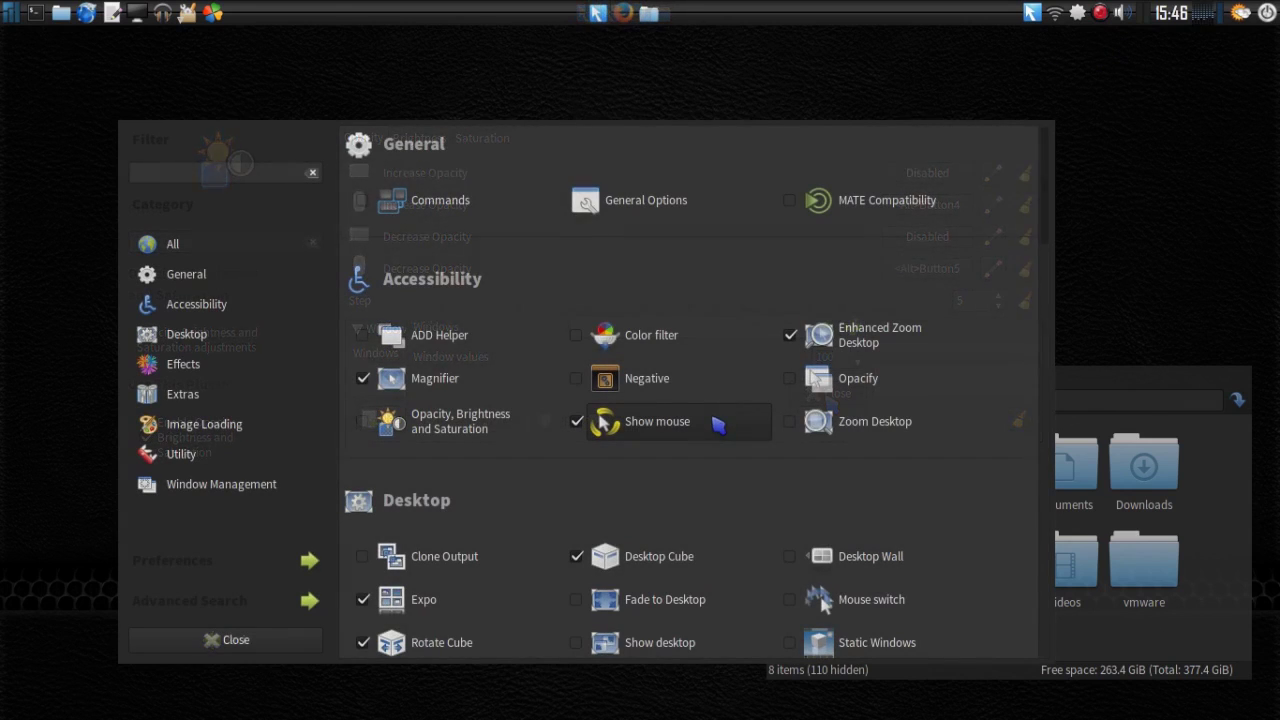
Open the Show mouse settings, review the general and particle options, and trigger the particle effect around the pointer
{"action": "left_click", "coordinate": [708, 438]}
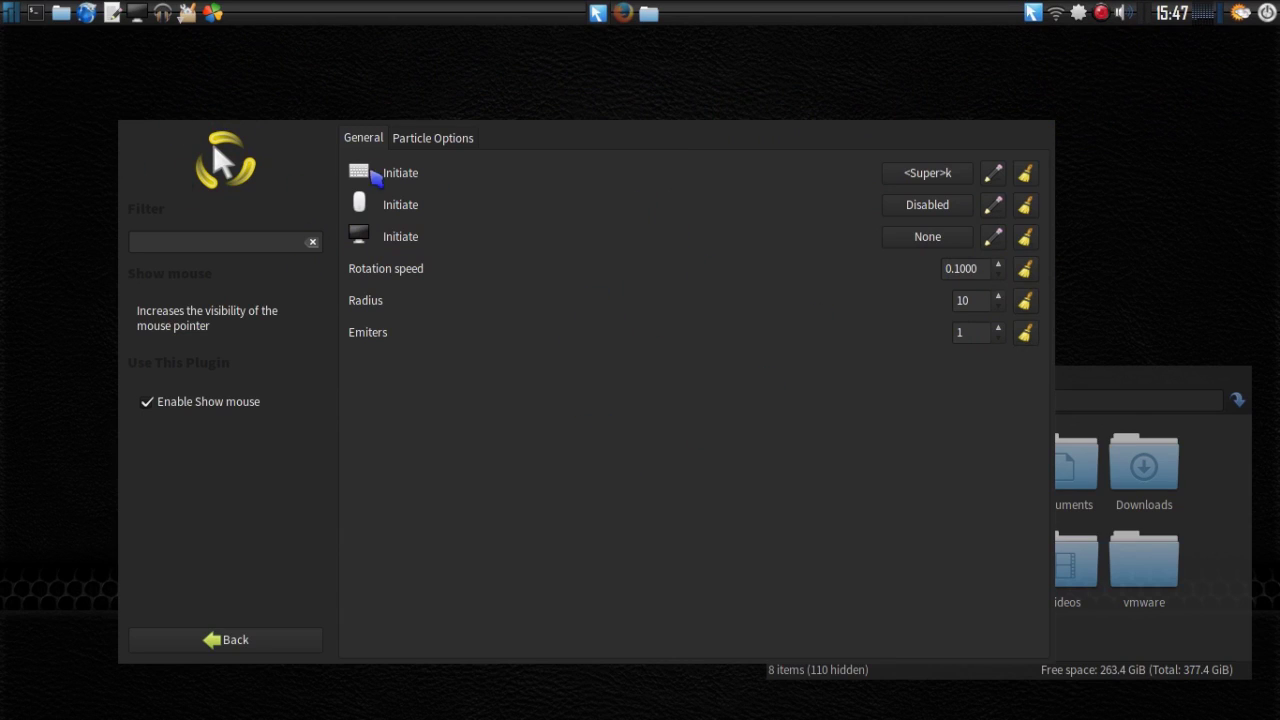
{"action": "left_click", "coordinate": [448, 144]}
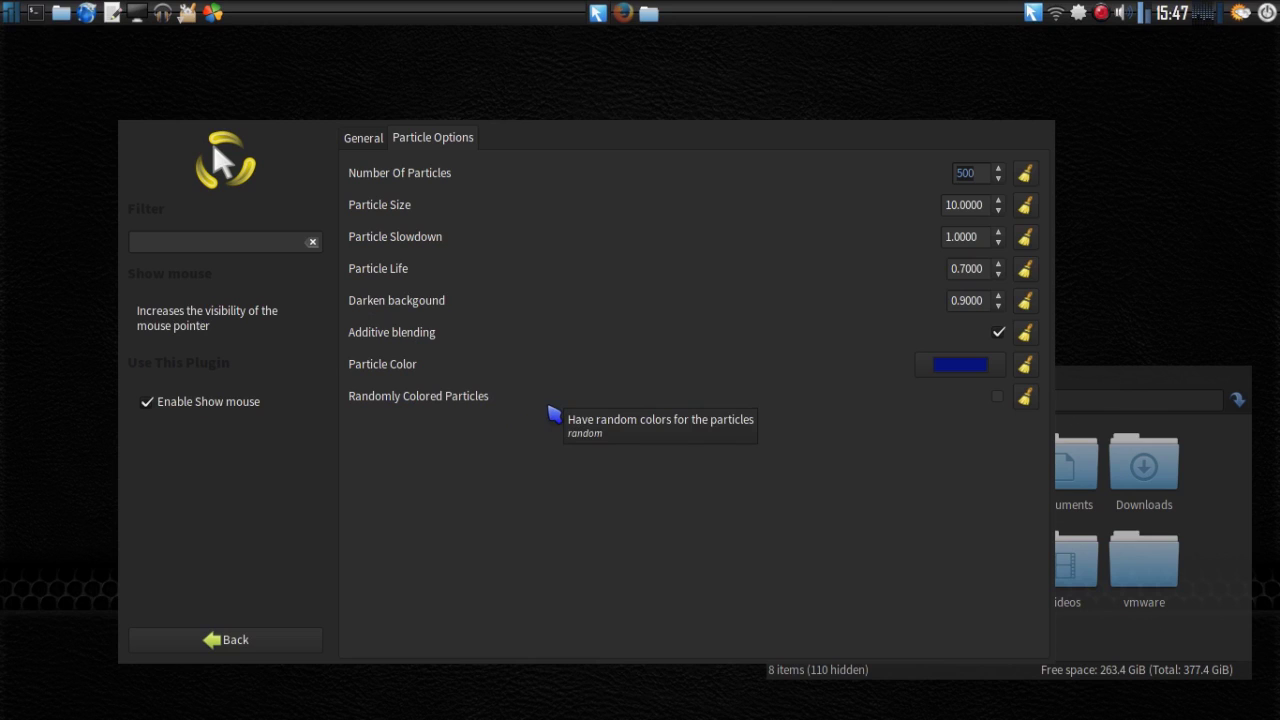
{"action": "key", "text": "super+k"}
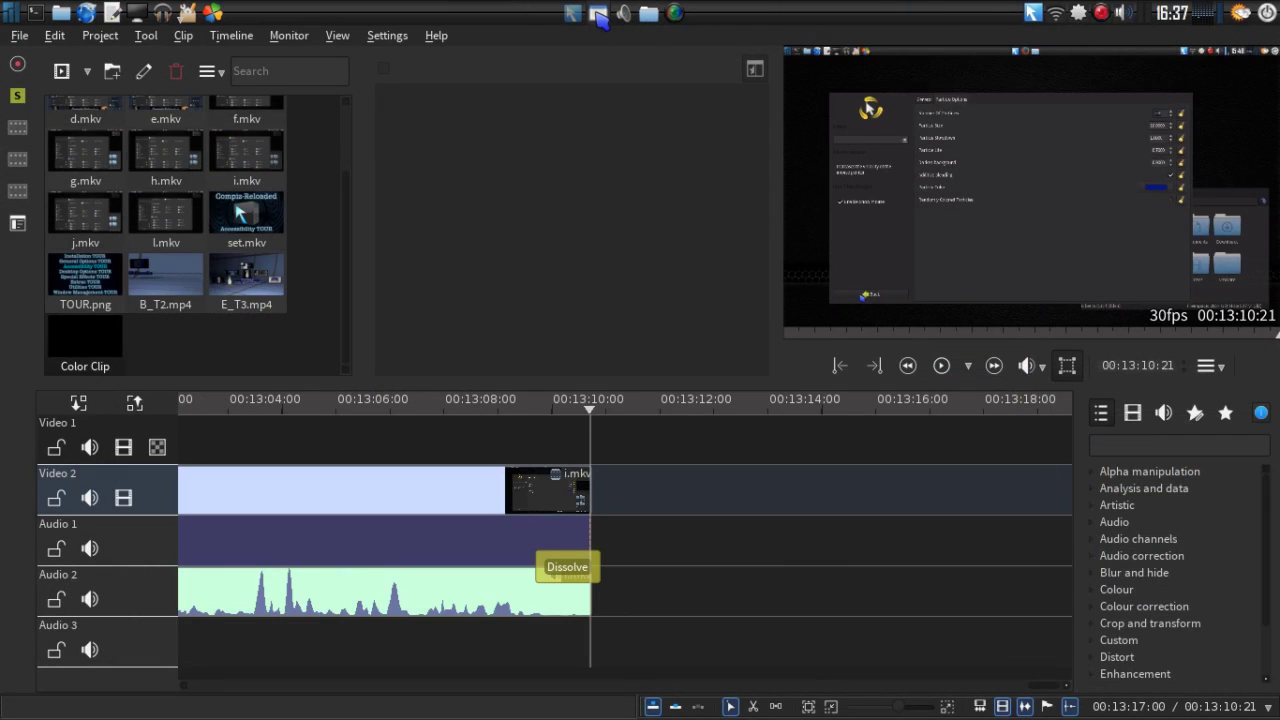
Switch from the video editor back to the Compiz settings window, open the Zoom Desktop settings, and look over the Desktop category's plugins
{"action": "left_click", "coordinate": [598, 14]}
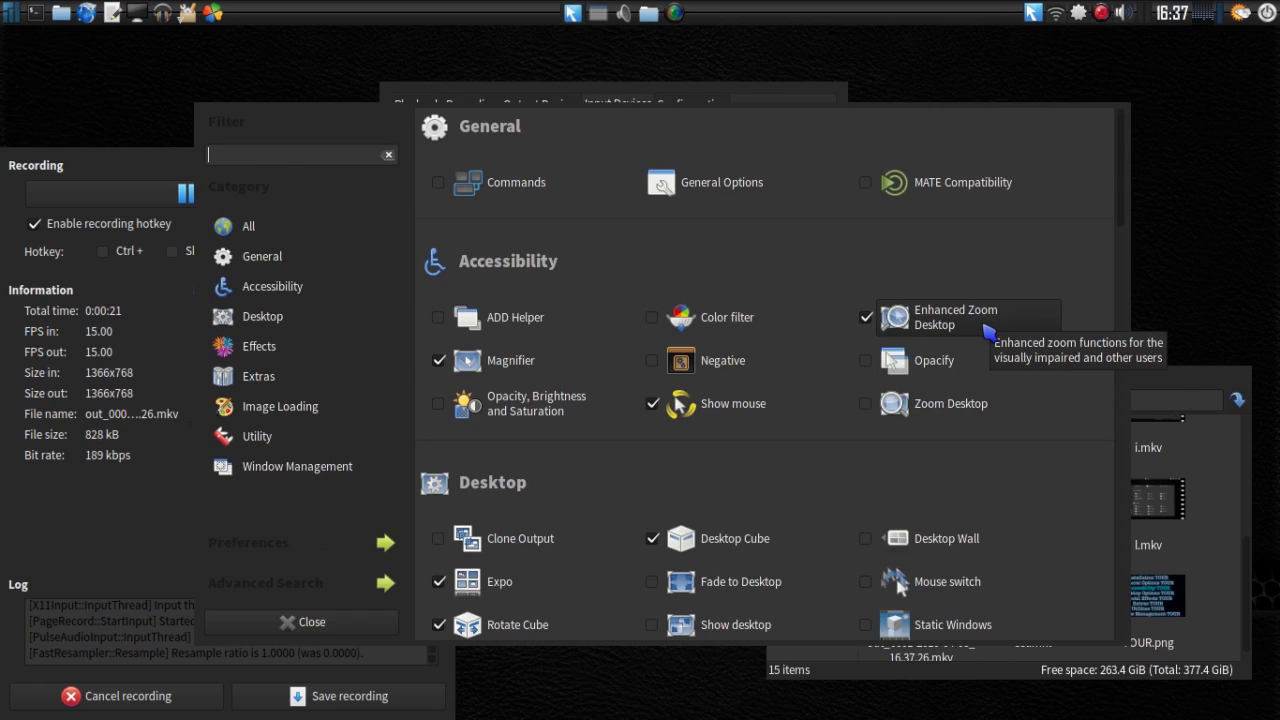
{"action": "left_click", "coordinate": [977, 414]}
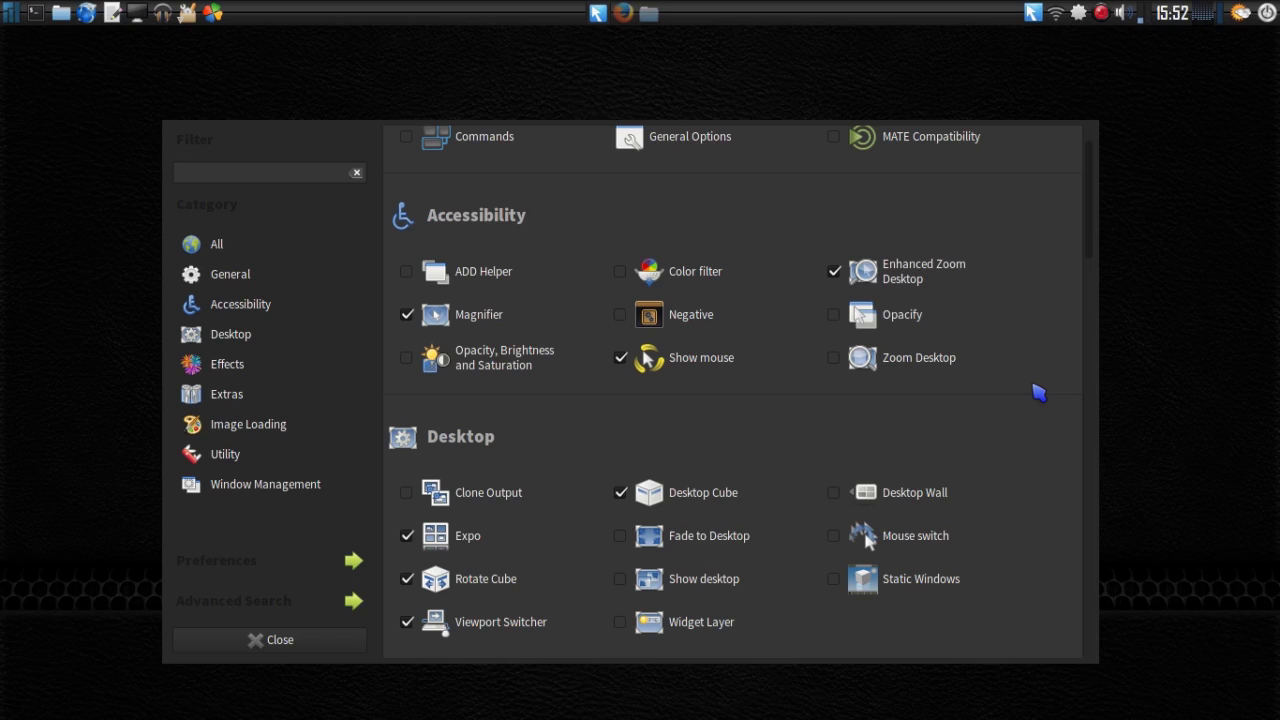
{"action": "scroll", "coordinate": [1038, 393], "scroll_direction": "down", "scroll_amount": 1}
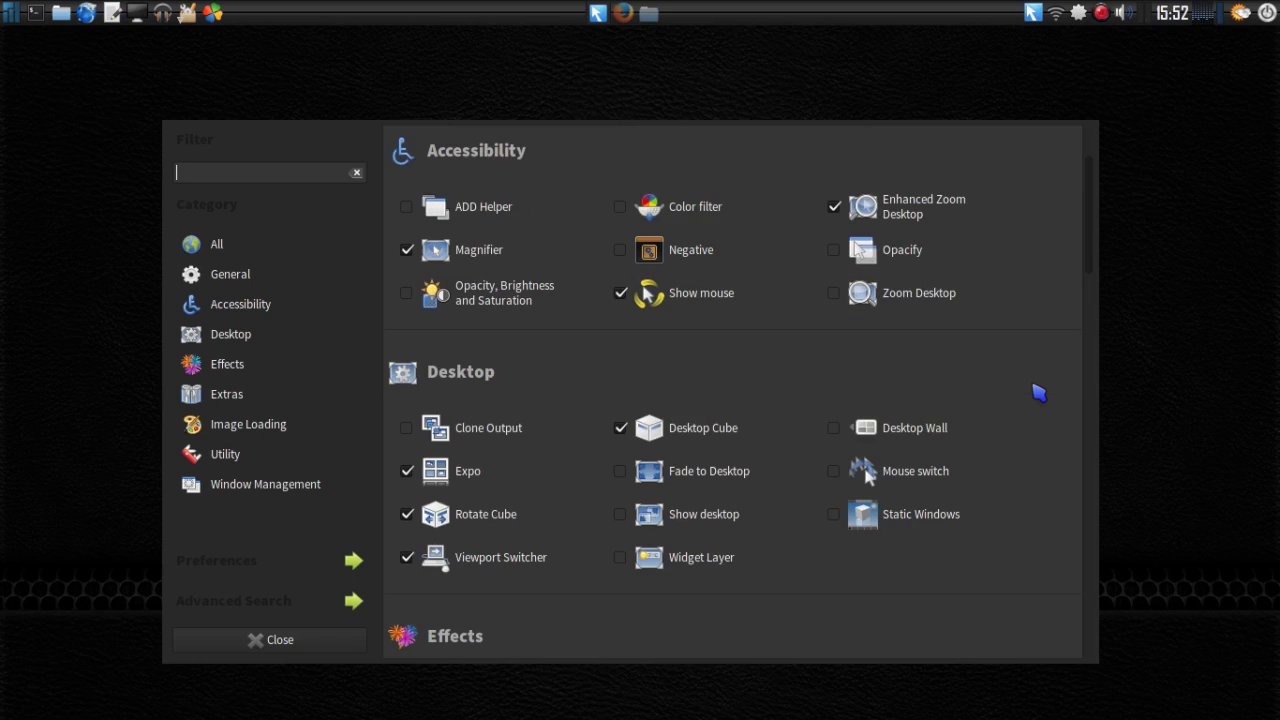
{"action": "scroll", "coordinate": [1038, 393], "scroll_direction": "down", "scroll_amount": 2}
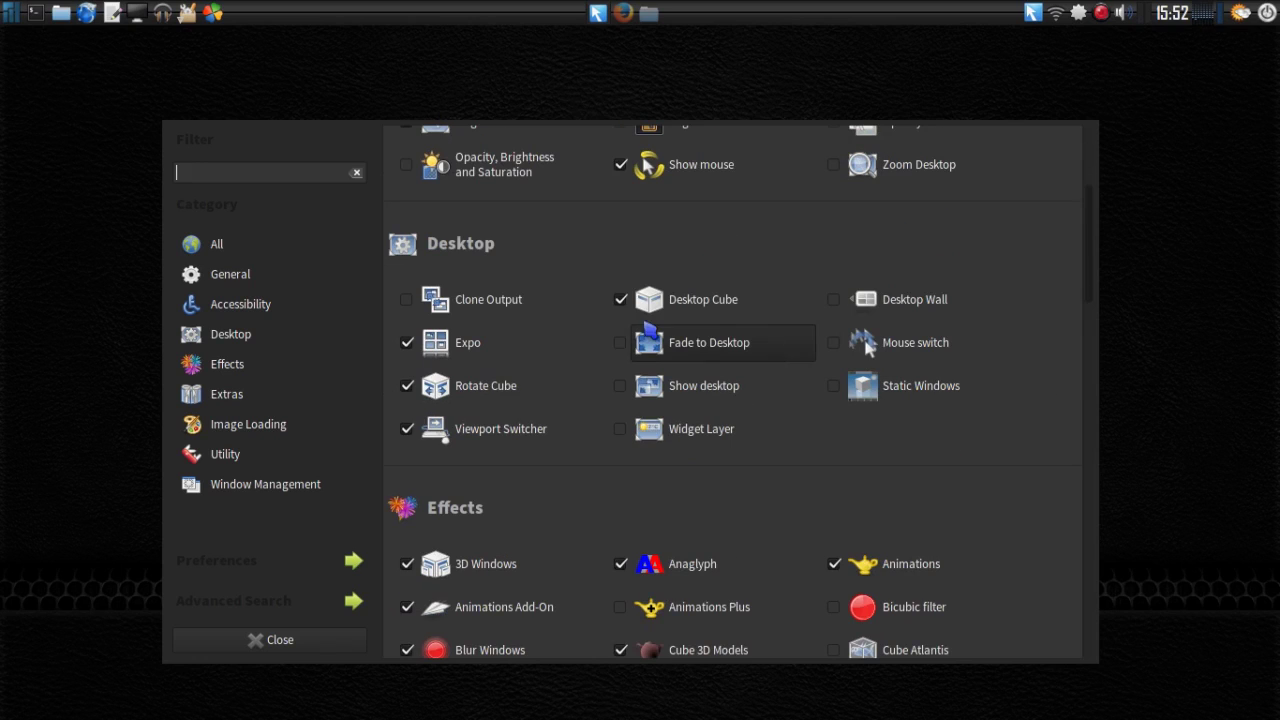